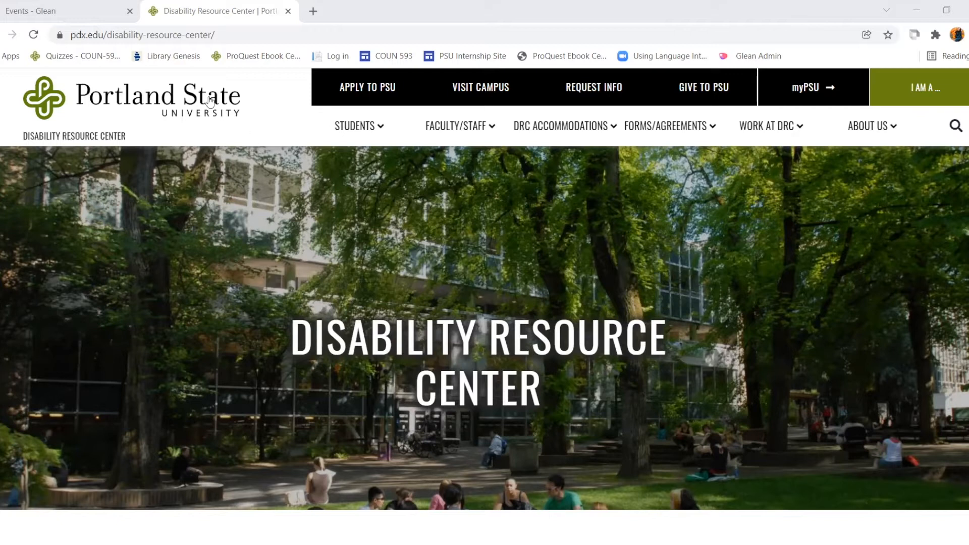
Switch to Glean and create a new event named "AT organization and notetaking demo".
left_click(58, 6)
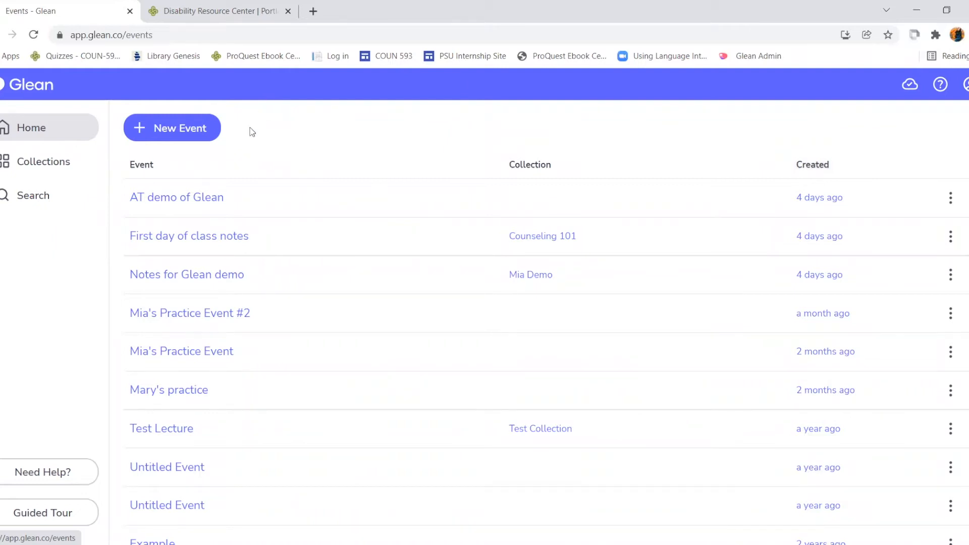
left_click(182, 131)
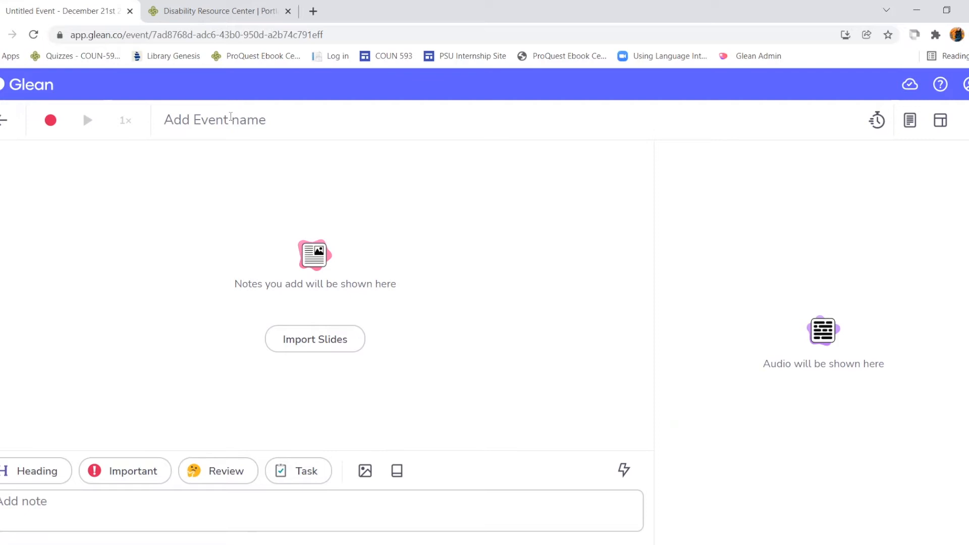
left_click(231, 116)
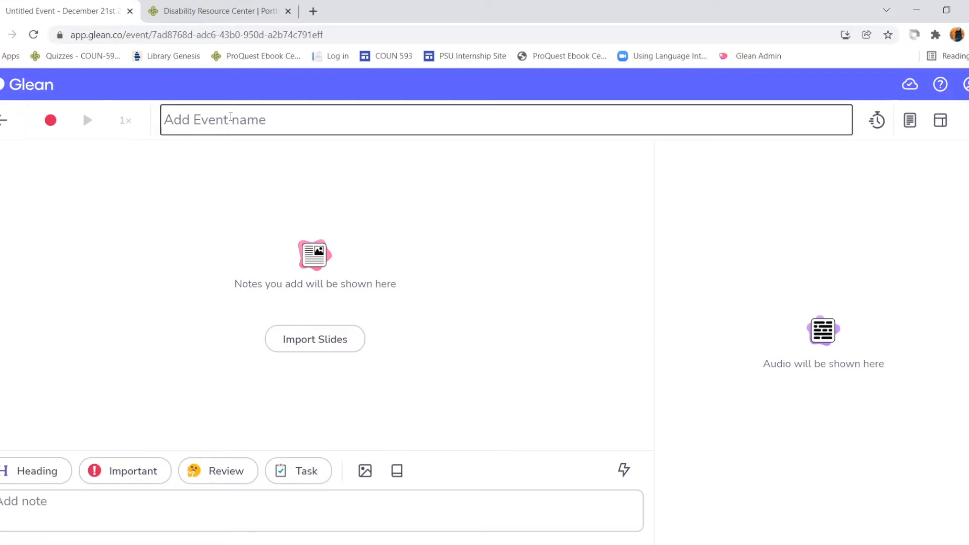
type("AT orgnaization and not")
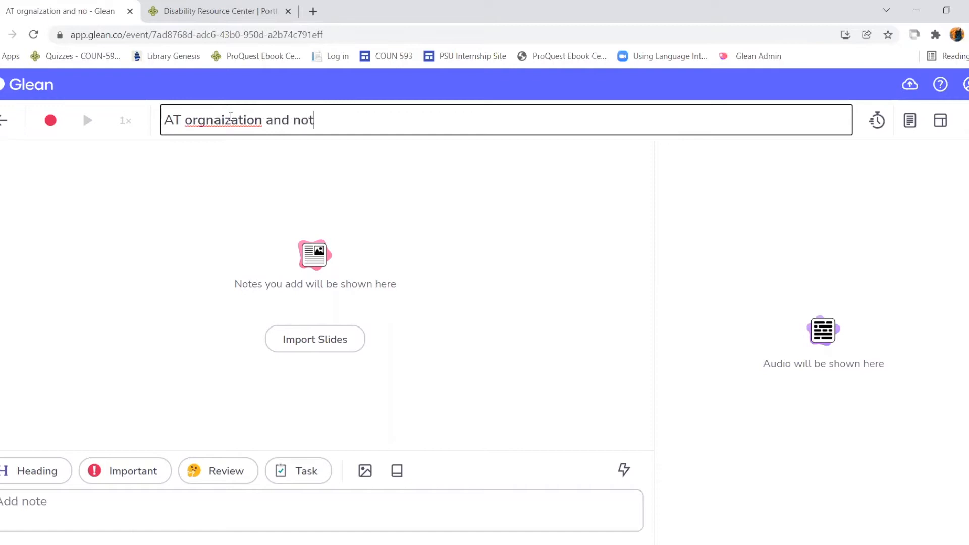
type("etaking demo")
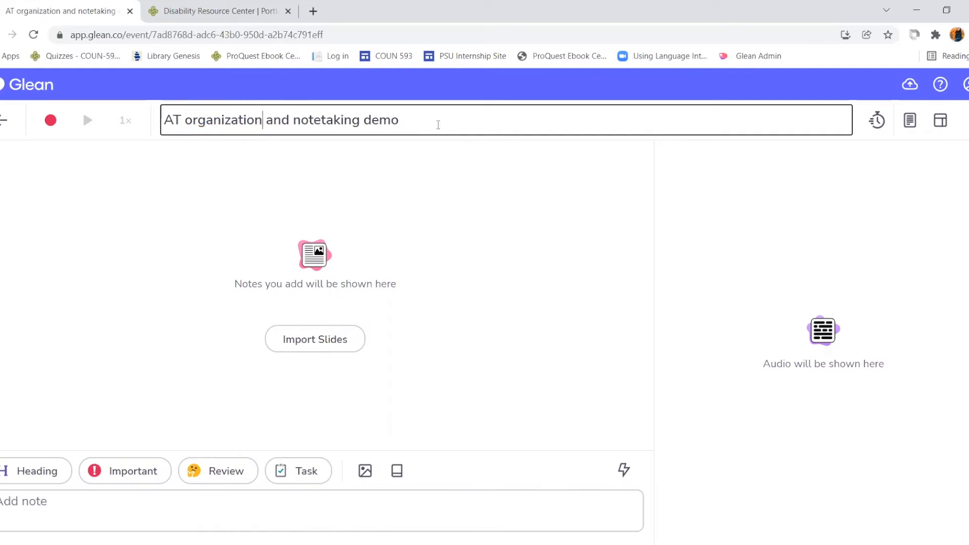
left_click(448, 304)
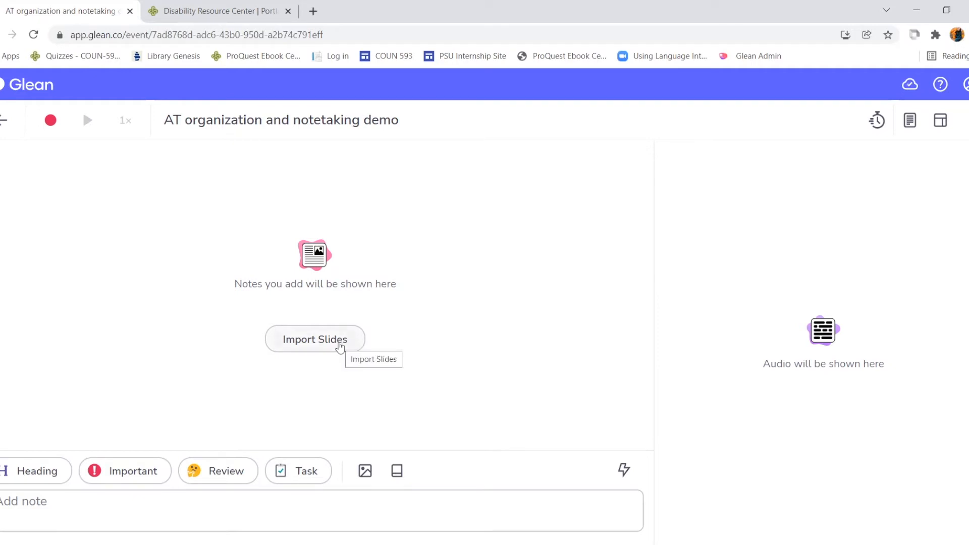
Import the slide deck "Slide Show for Glean demo.pptx" from the Desktop into the event.
left_click(340, 347)
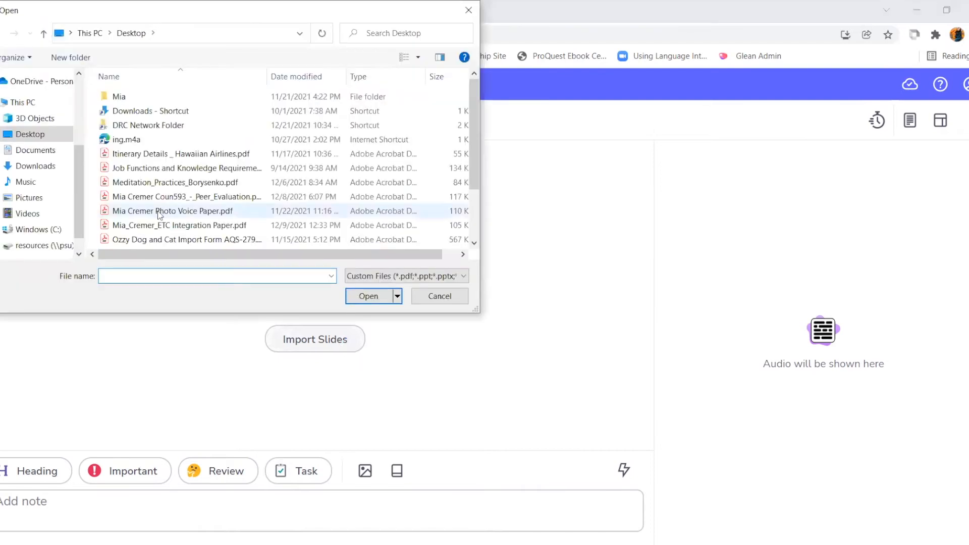
scroll(190, 162, "down", 2)
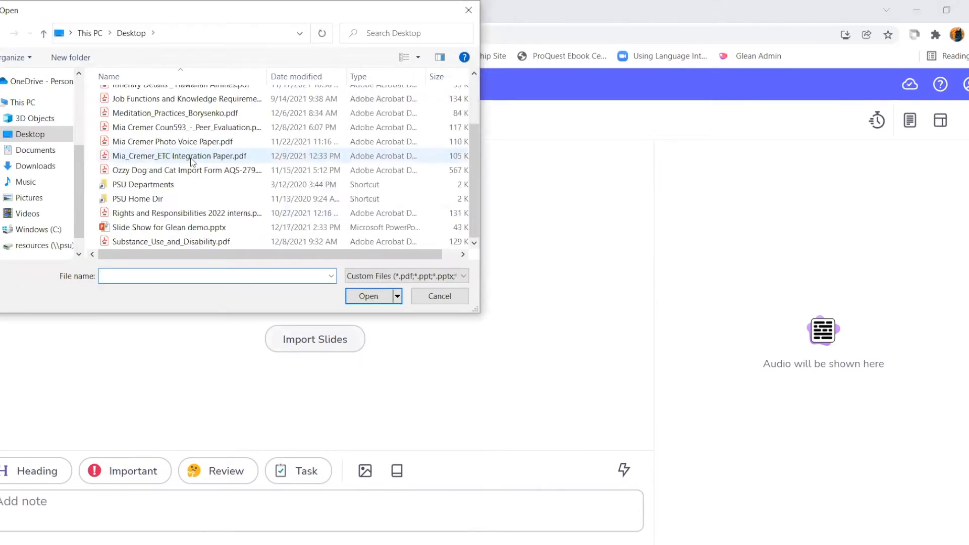
left_click(188, 227)
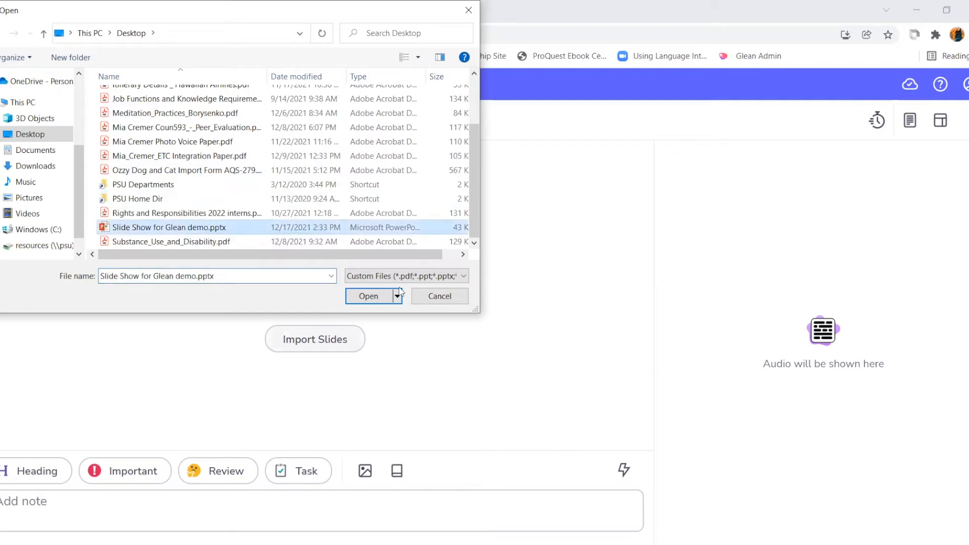
left_click(368, 296)
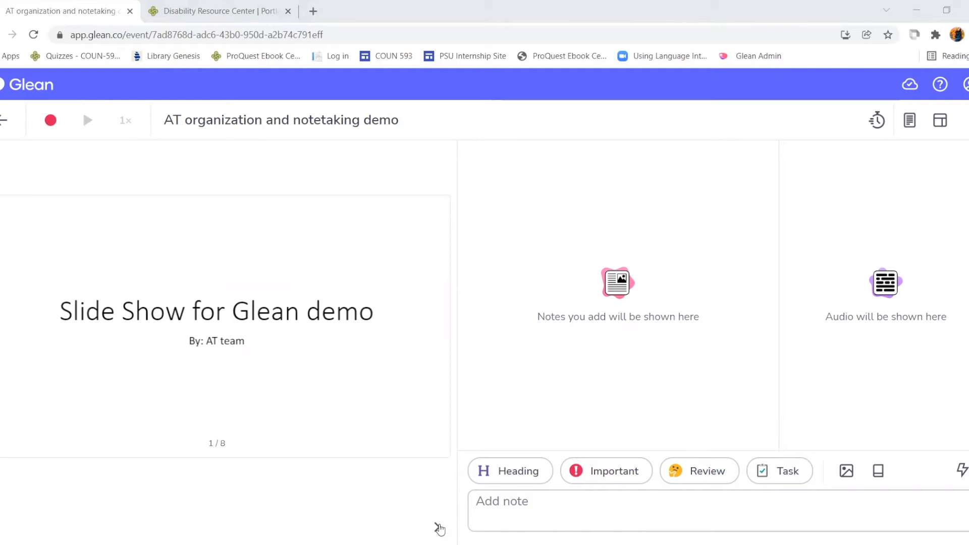
Preview the imported slides up to slide 3 and return to the first slide.
left_click(438, 528)
left_click(437, 528)
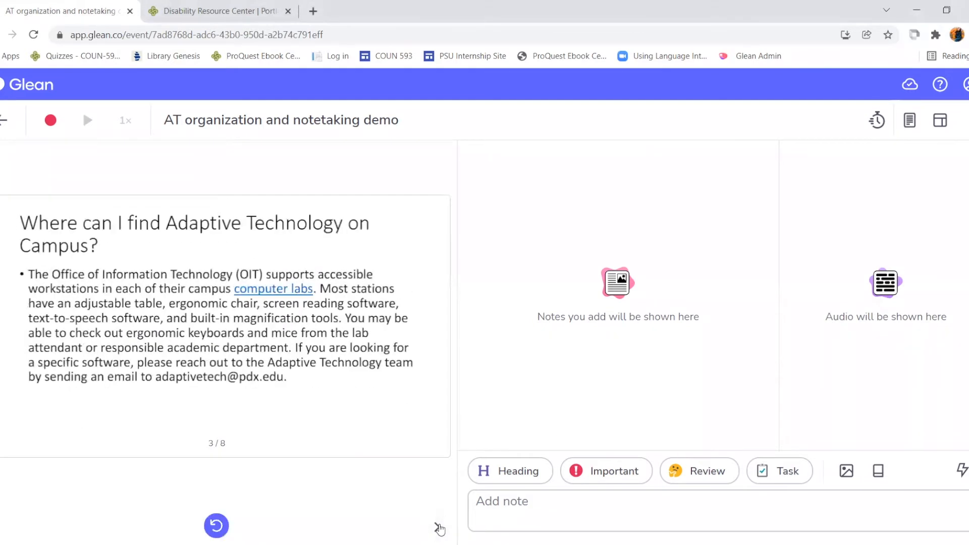
left_click(1, 527)
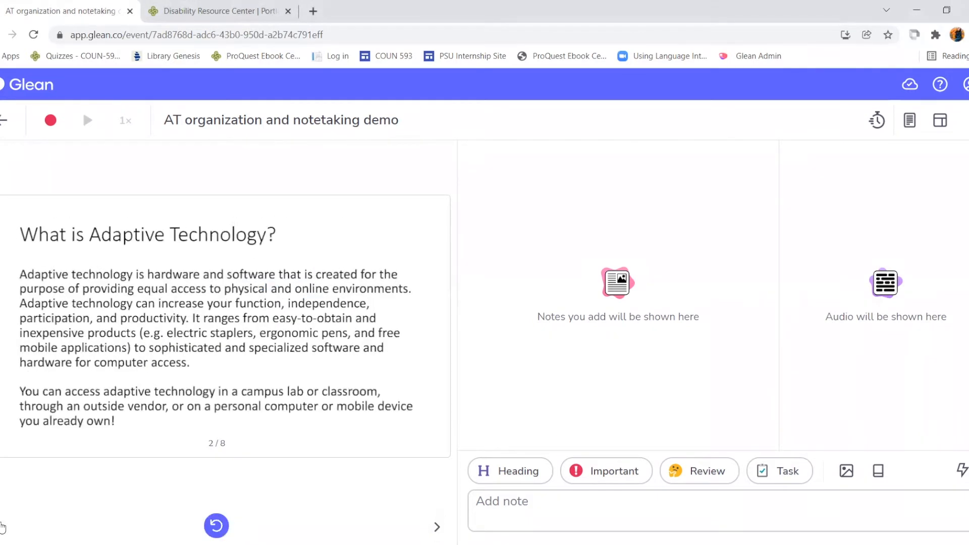
left_click(2, 527)
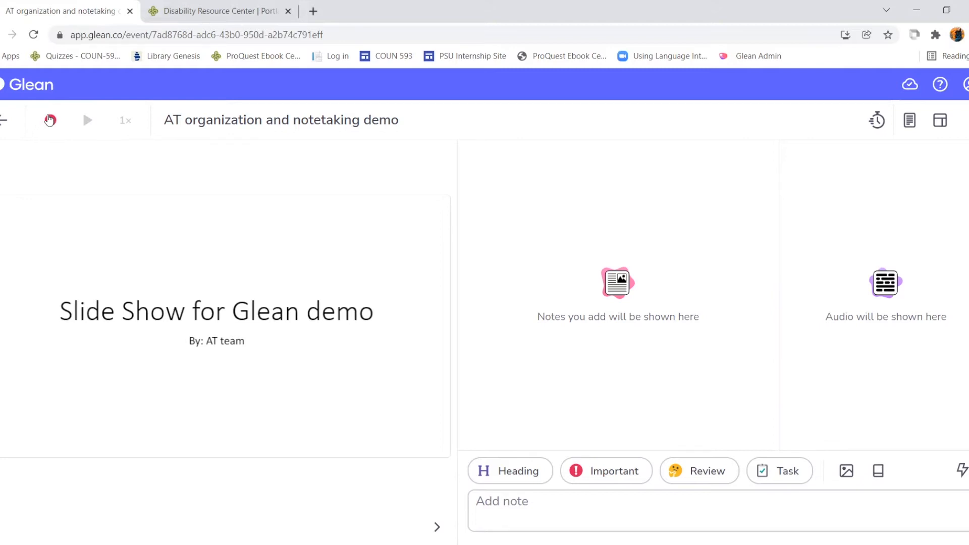
Start an in-person microphone recording and post slides 2 and 3 while it runs.
left_click(50, 120)
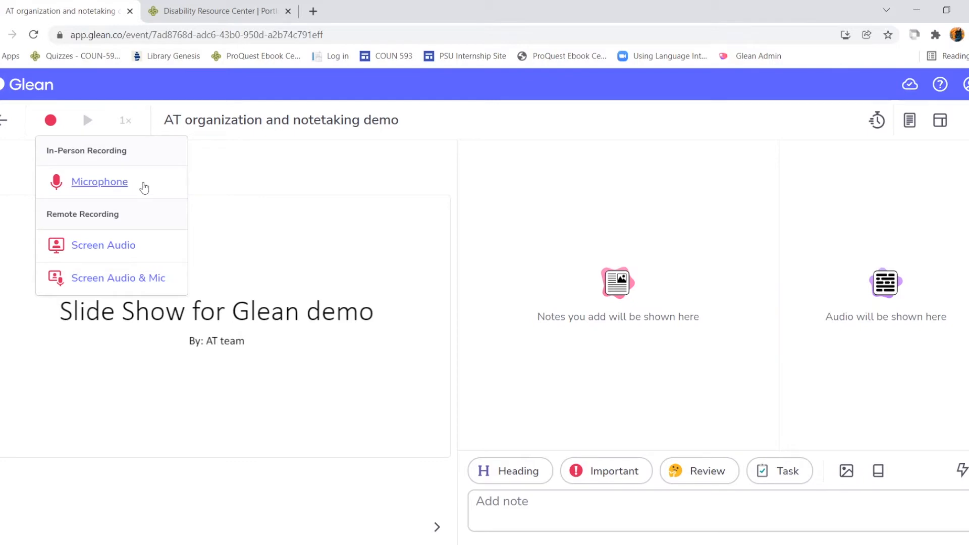
left_click(144, 187)
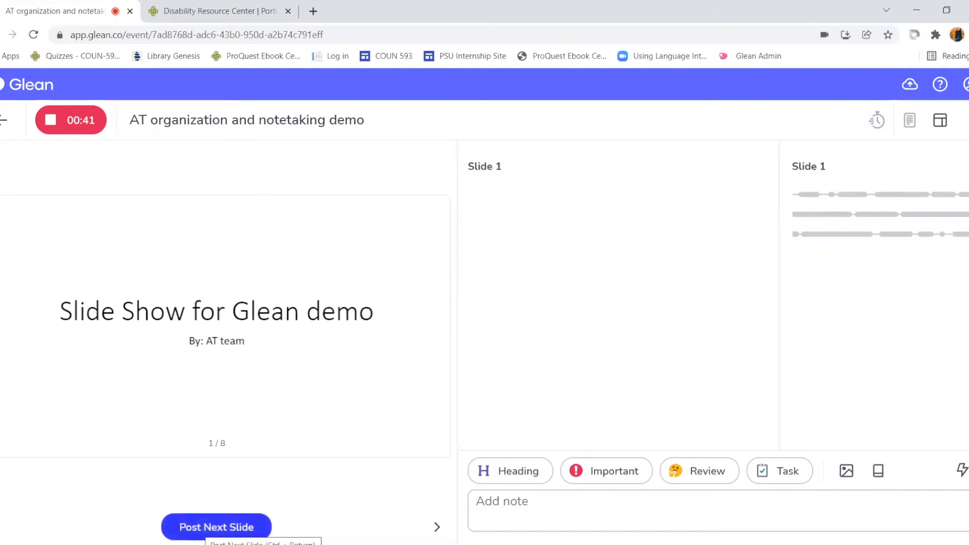
left_click(212, 529)
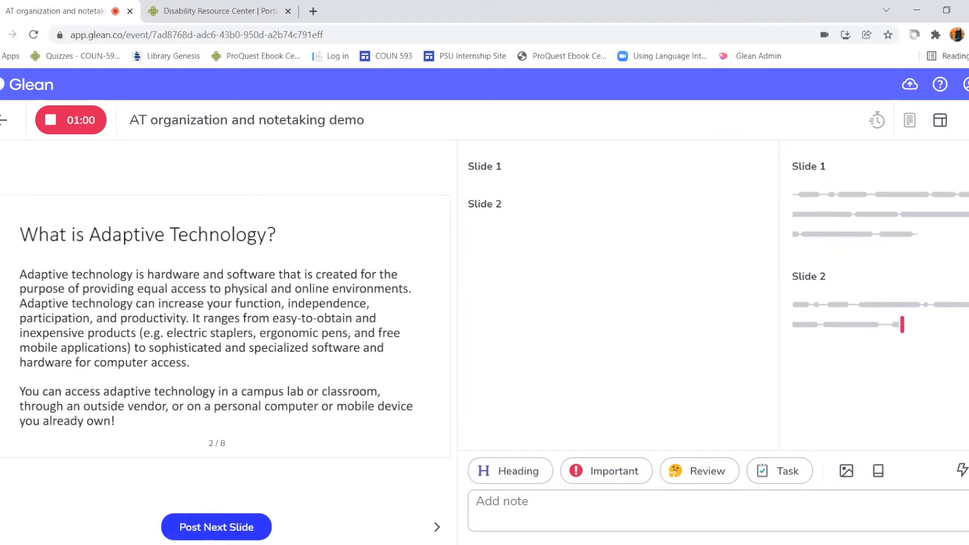
left_click(216, 527)
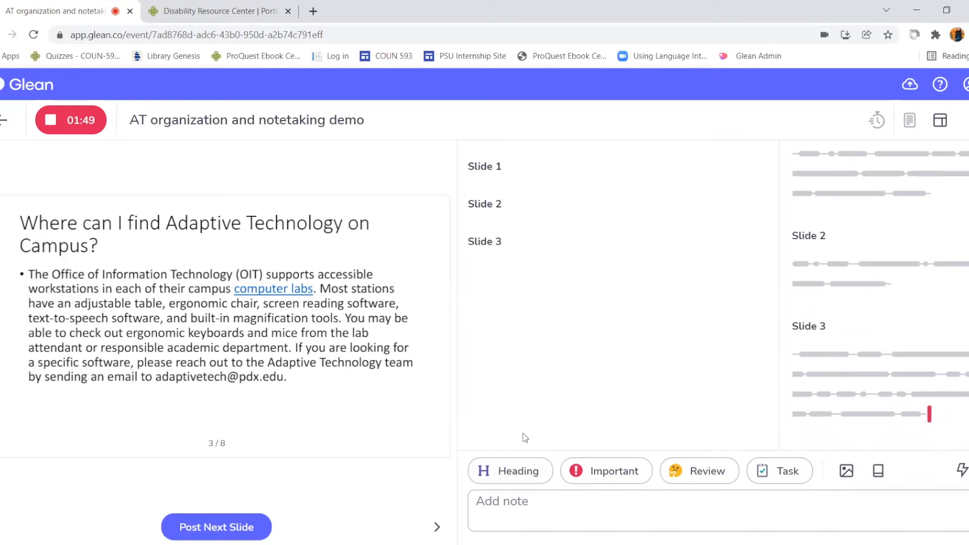
Post the heading "Adaptive Technology on Campus" under slide 3, correcting the spelling of "Technology".
left_click(511, 470)
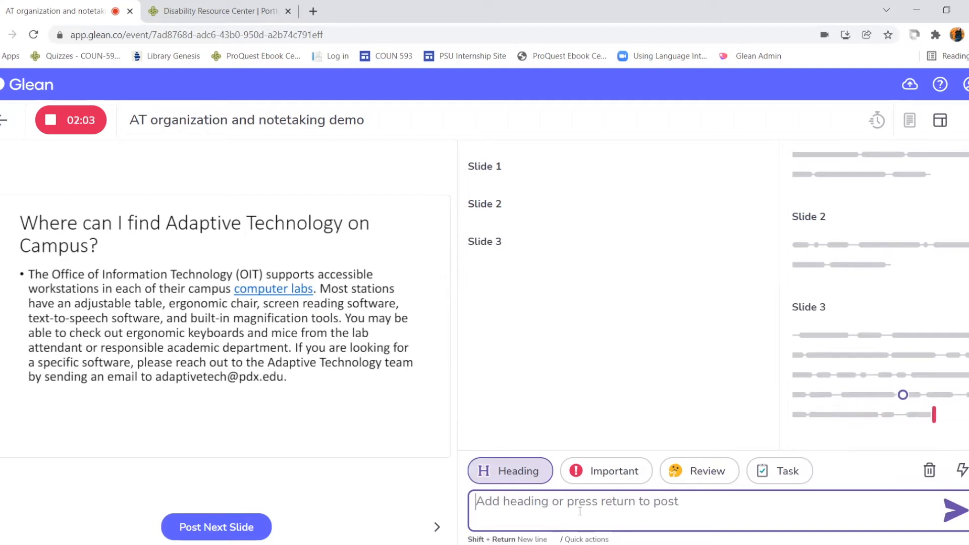
type("Dap")
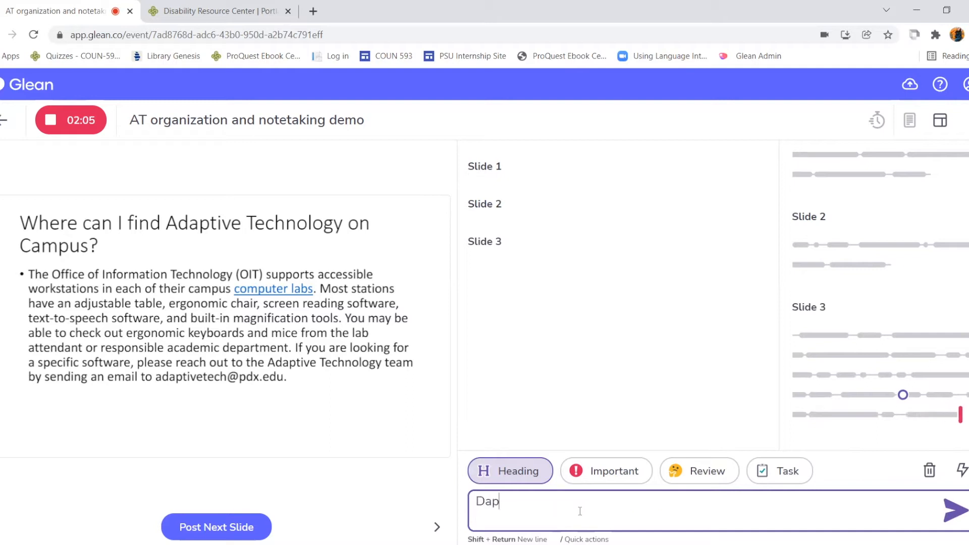
key("BackSpace")
key("BackSpace")
key("BackSpace")
type("Adaptive Techology on Campus")
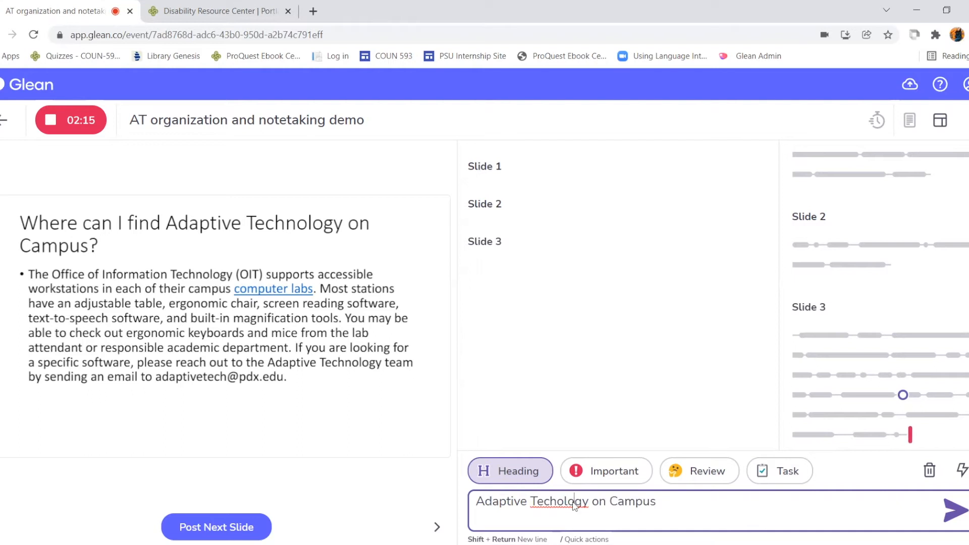
right_click(574, 505)
left_click(605, 361)
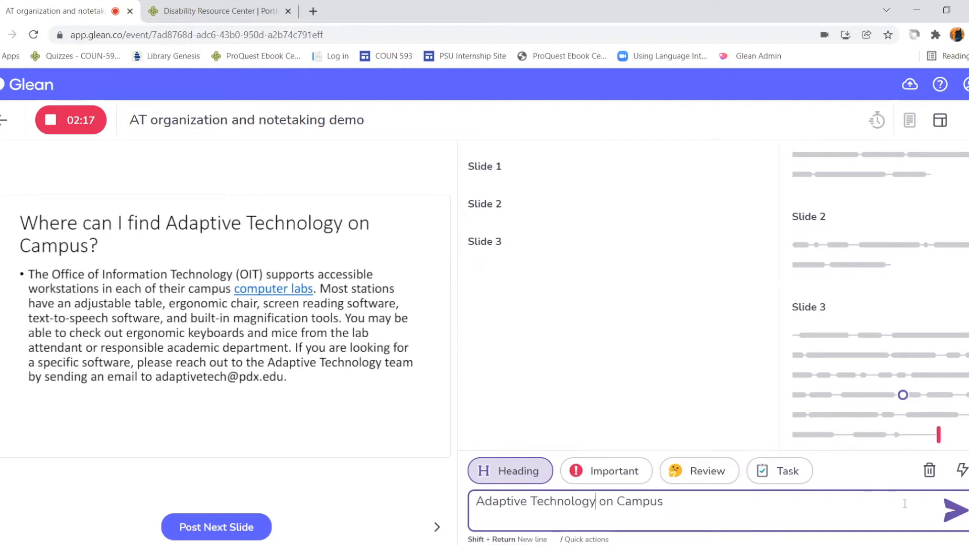
left_click(956, 516)
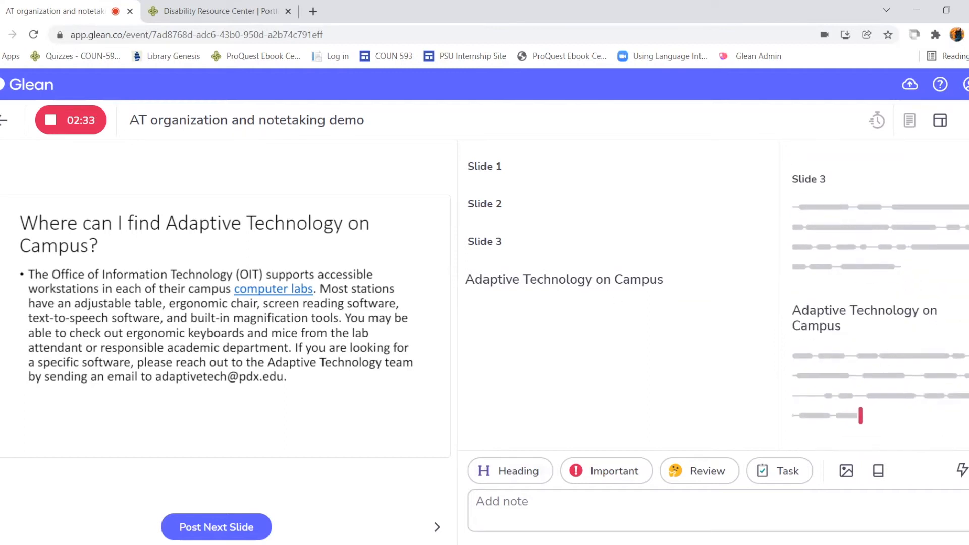
Post an Important note under the heading reading "OIT supports accessible workstations".
left_click(521, 501)
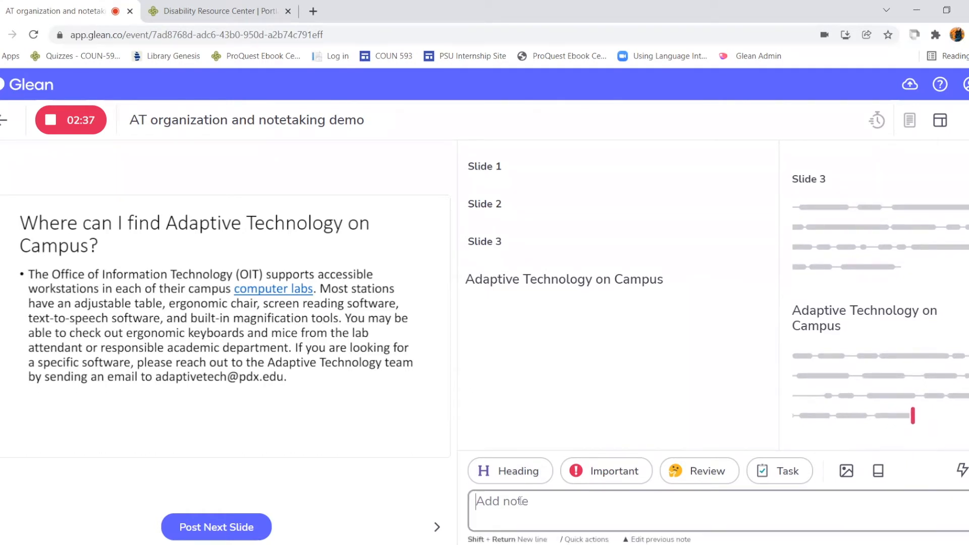
left_click(614, 482)
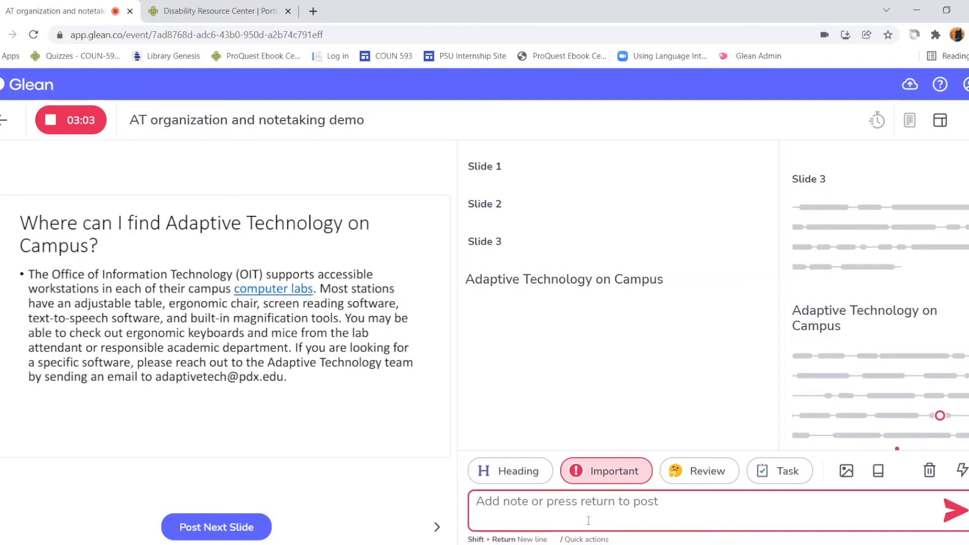
type("OI")
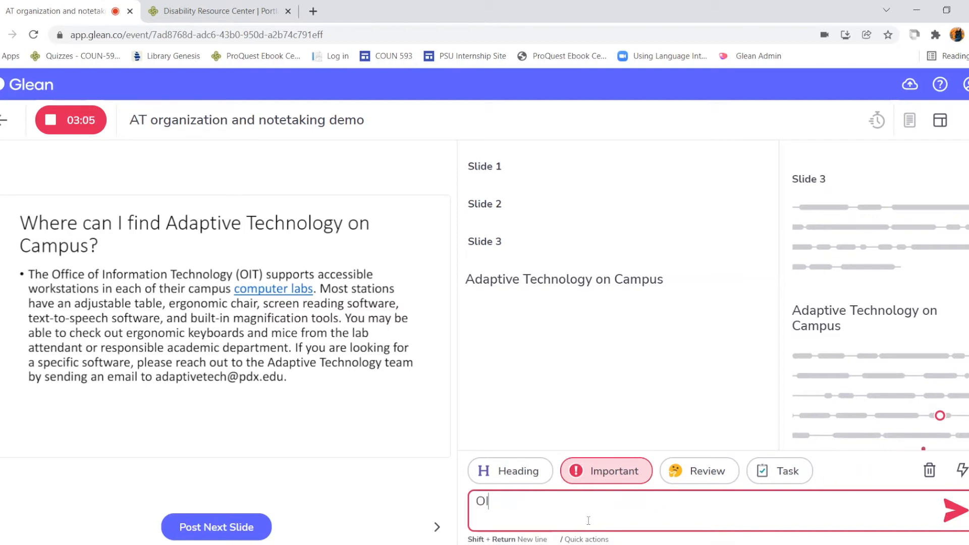
type("T supports acce")
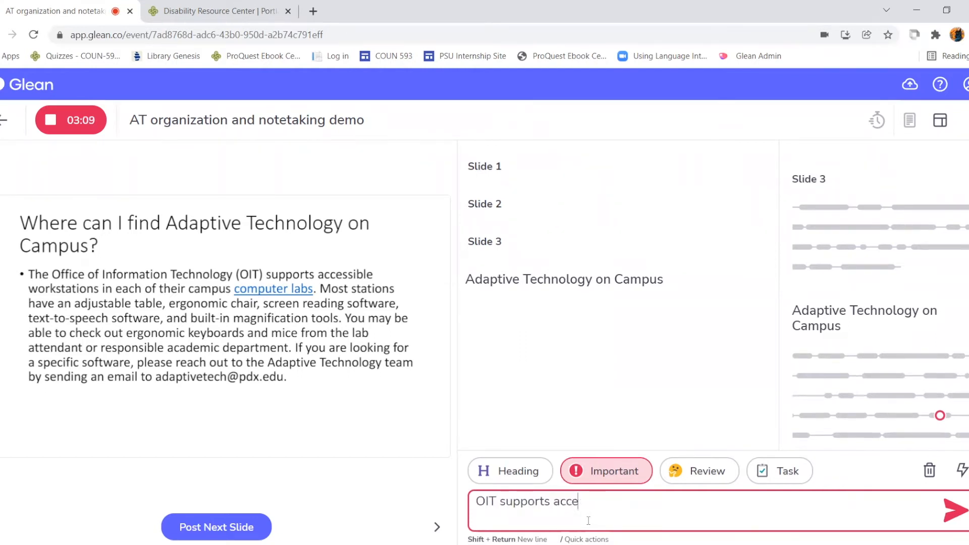
type("ssible workstations")
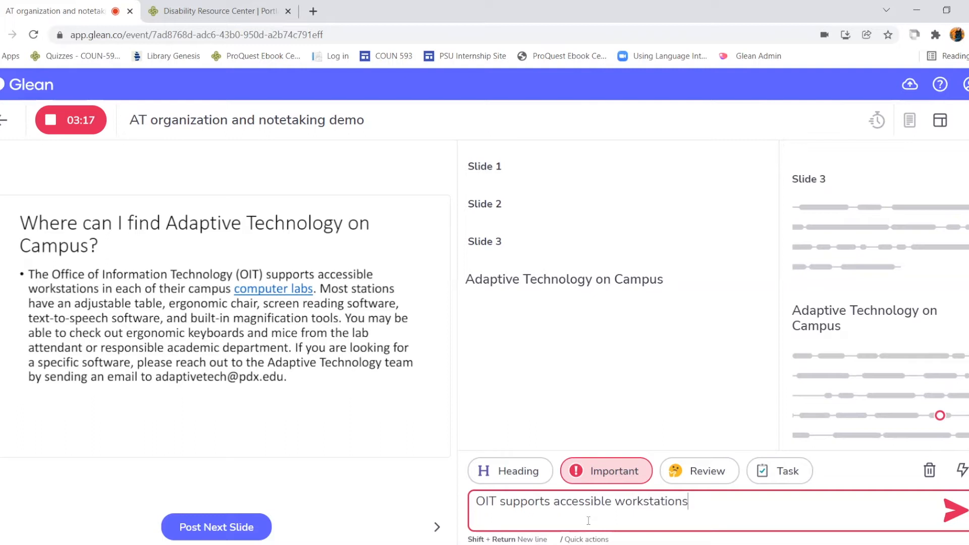
key("Return")
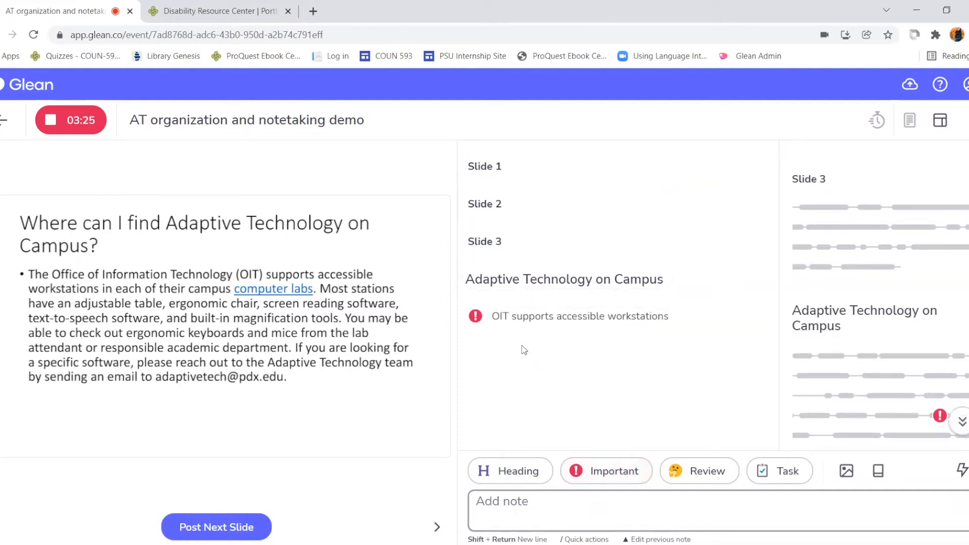
Post slide 4 to the running recording.
mouse_move(475, 329)
scroll(833, 378, "down", 2)
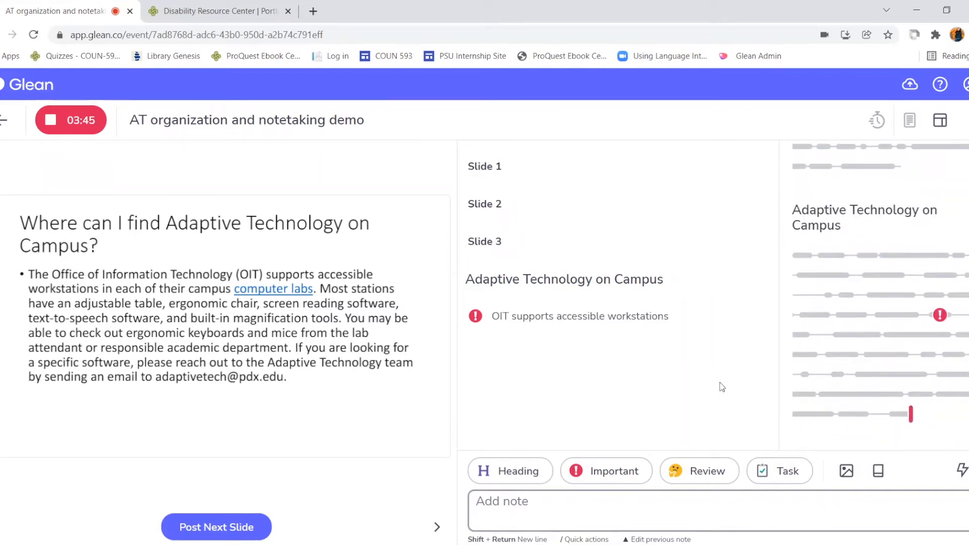
left_click(217, 525)
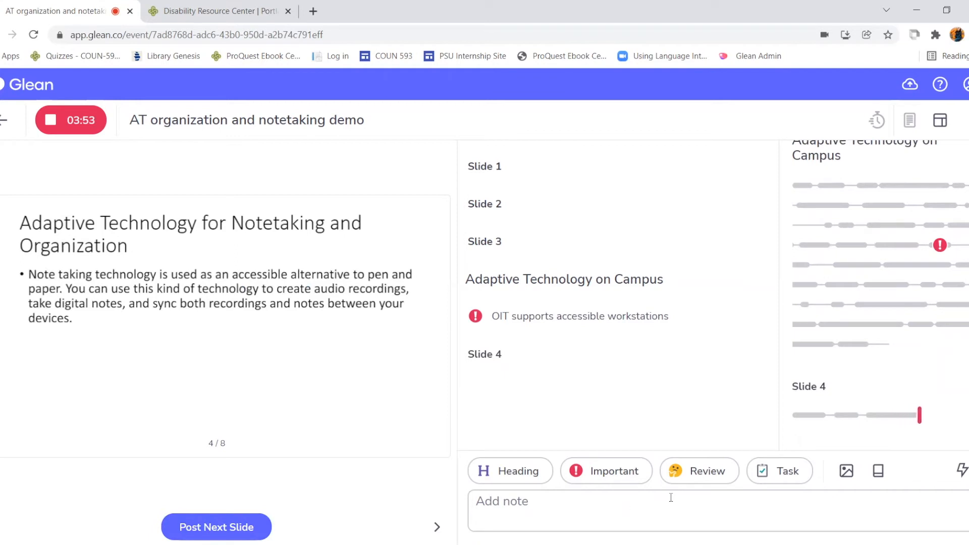
Post a Review note under slide 4 reading "Remember to look over notetaking and organization resources", correcting the spelling of "organization".
left_click(700, 471)
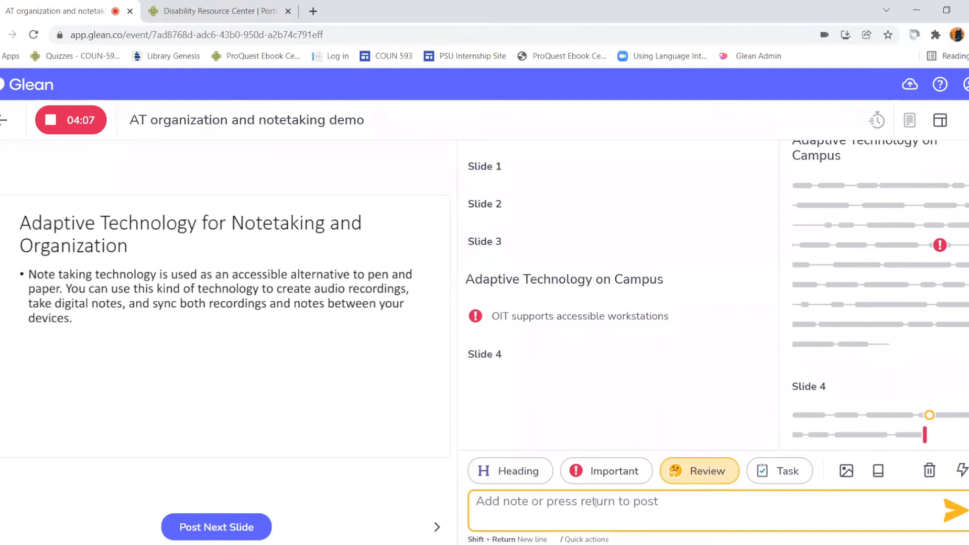
type("Remember")
key("BackSpace")
key("BackSpace")
type("ber to look over notetaking a")
key("BackSpace")
key("BackSpace")
type("g and")
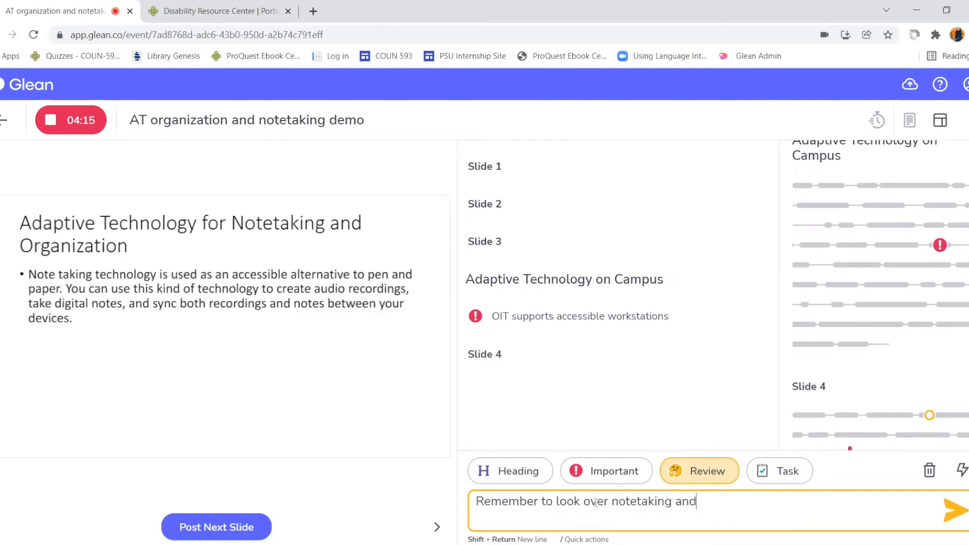
type(" oreganization resources")
left_click(735, 503)
right_click(735, 504)
left_click(757, 361)
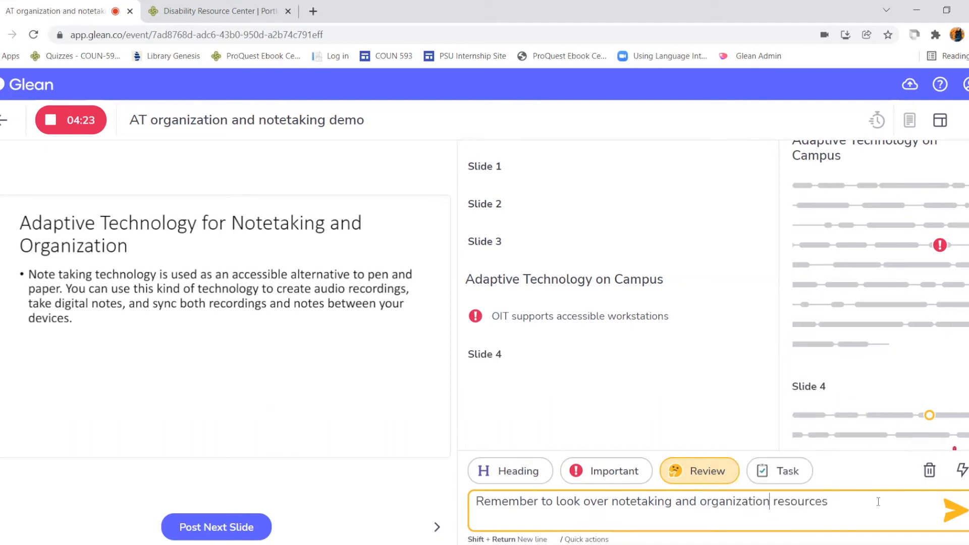
left_click(963, 523)
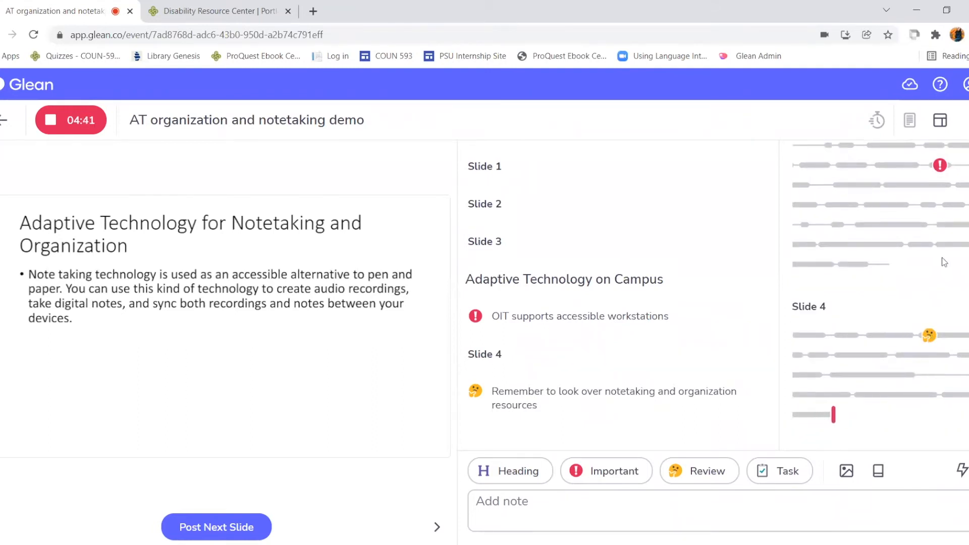
scroll(942, 259, "up", 2)
scroll(944, 262, "up", 1)
scroll(944, 262, "down", 2)
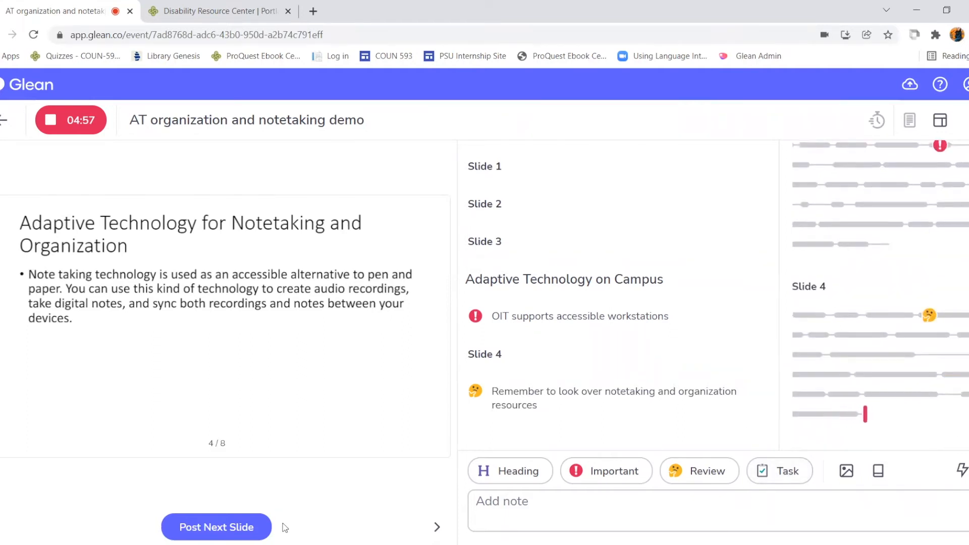
Post slide 5 to the recording and add a Task note under it reading "Homework due 12/21/2021".
left_click(217, 527)
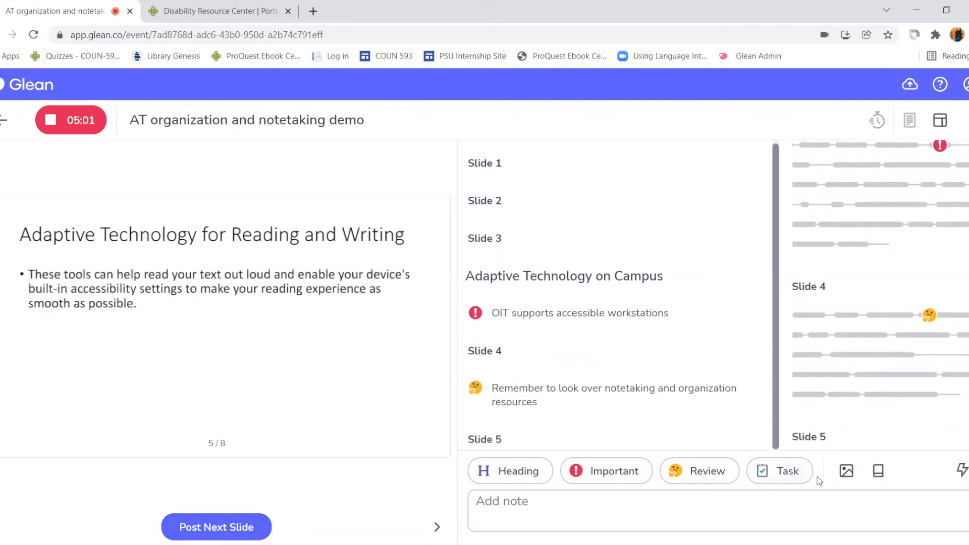
left_click(776, 482)
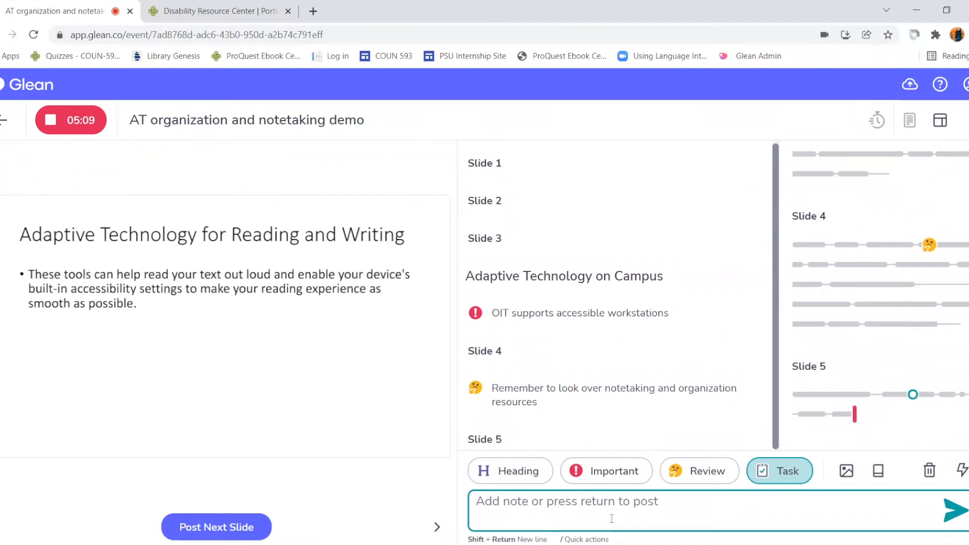
type("Home")
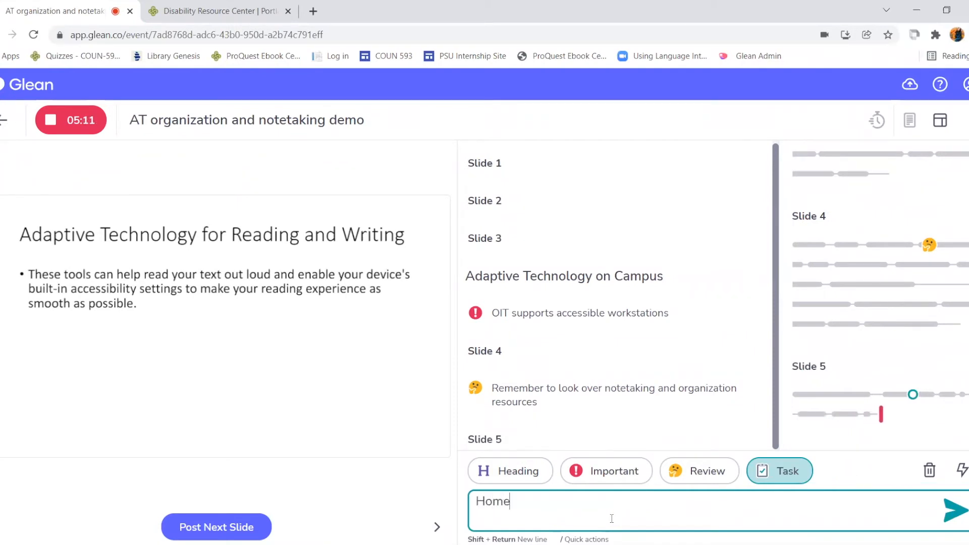
type("work due ")
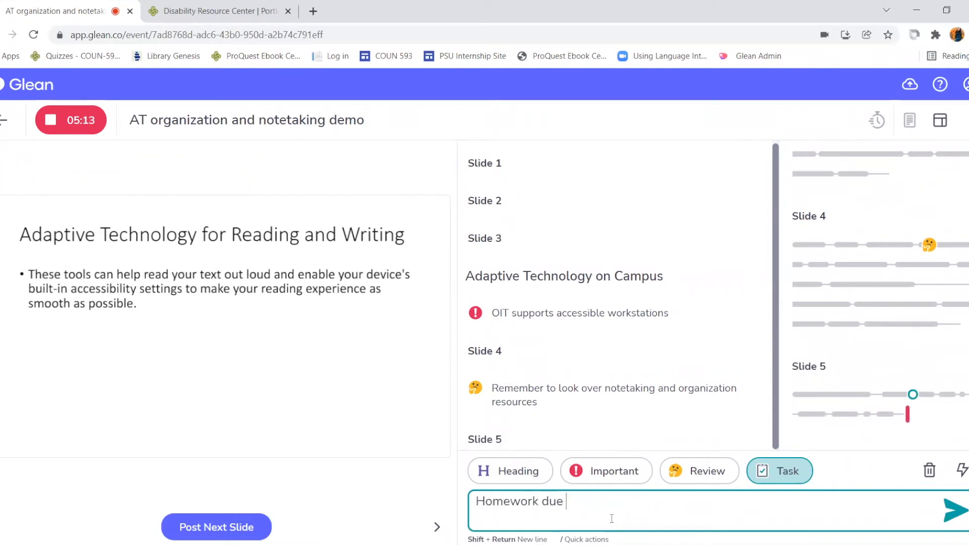
type("12/21")
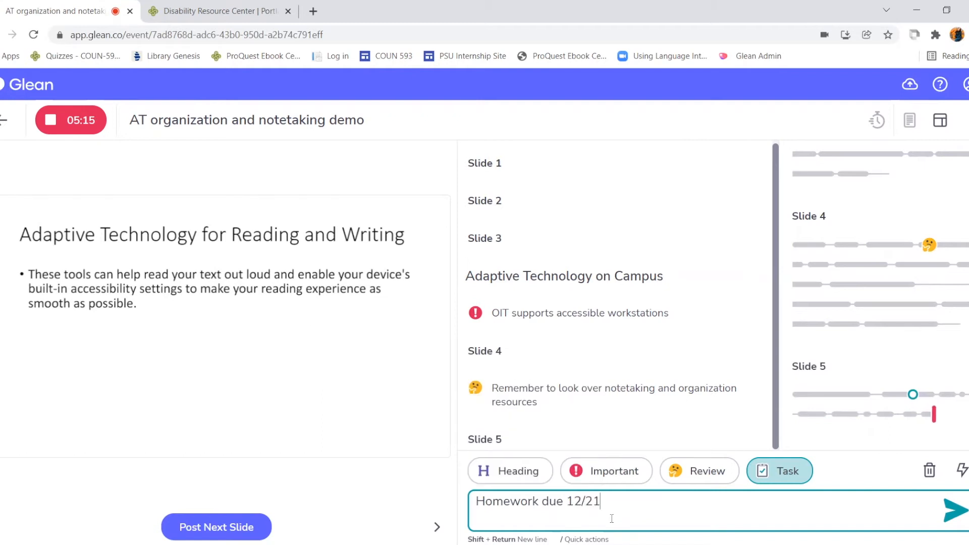
type("/2021")
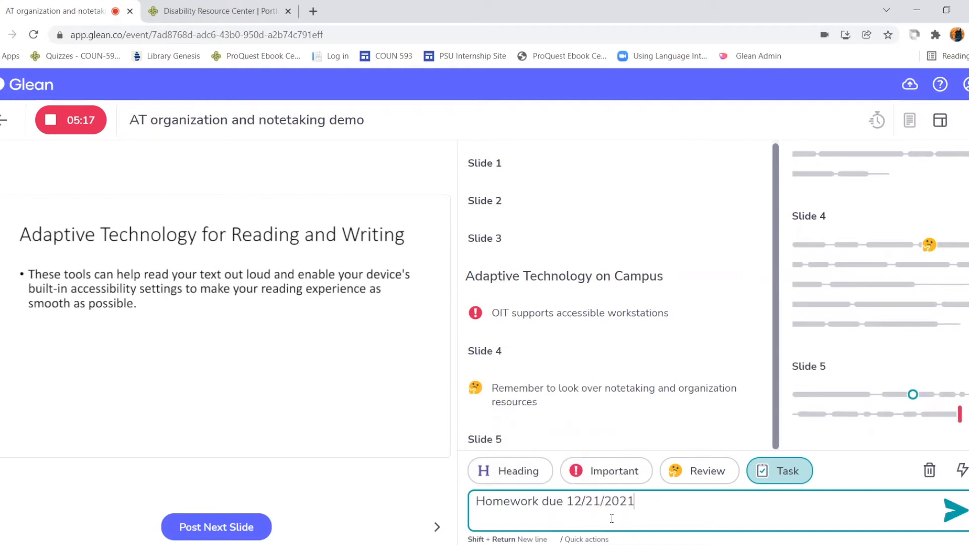
key("Return")
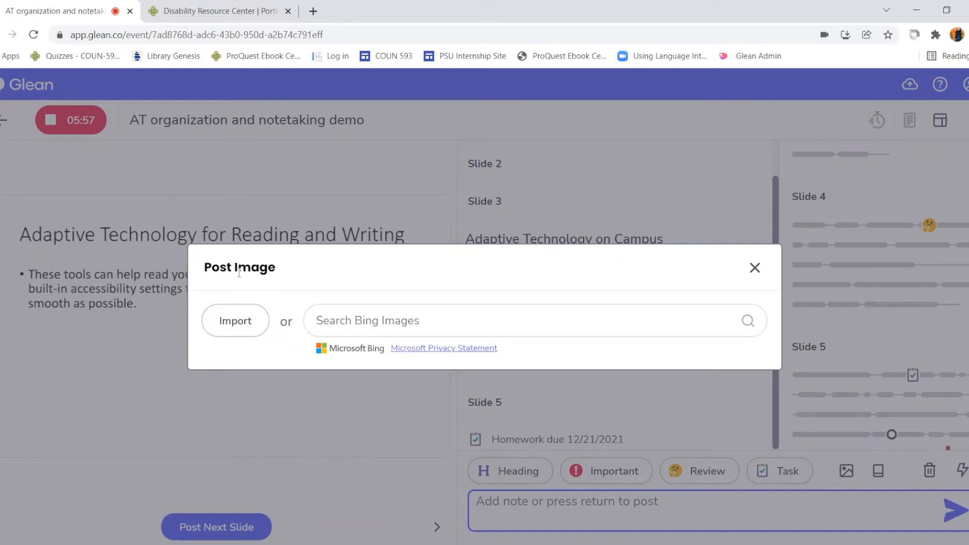
Search Bing Images for "Portland State University" and post the photo of the campus sign beside the white building under slide 5.
left_click(241, 314)
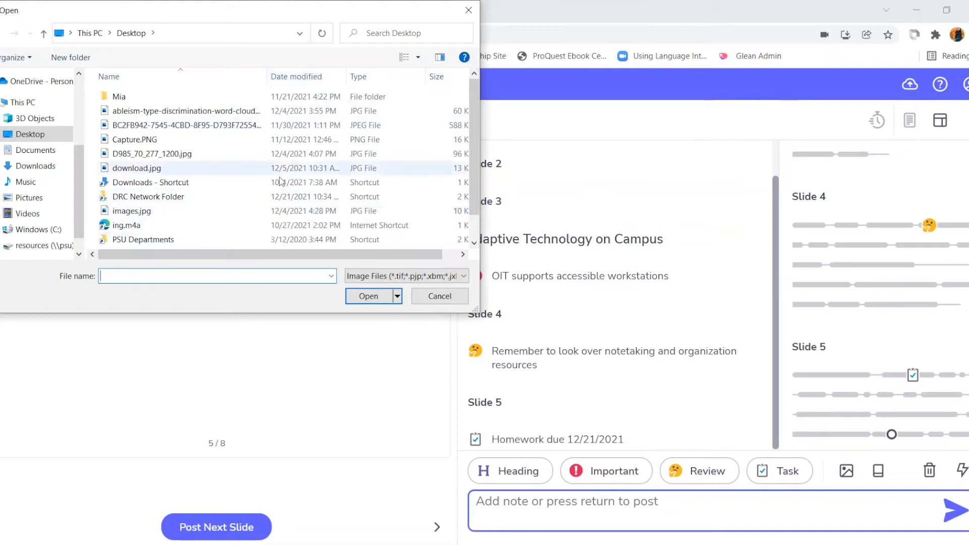
left_click(462, 295)
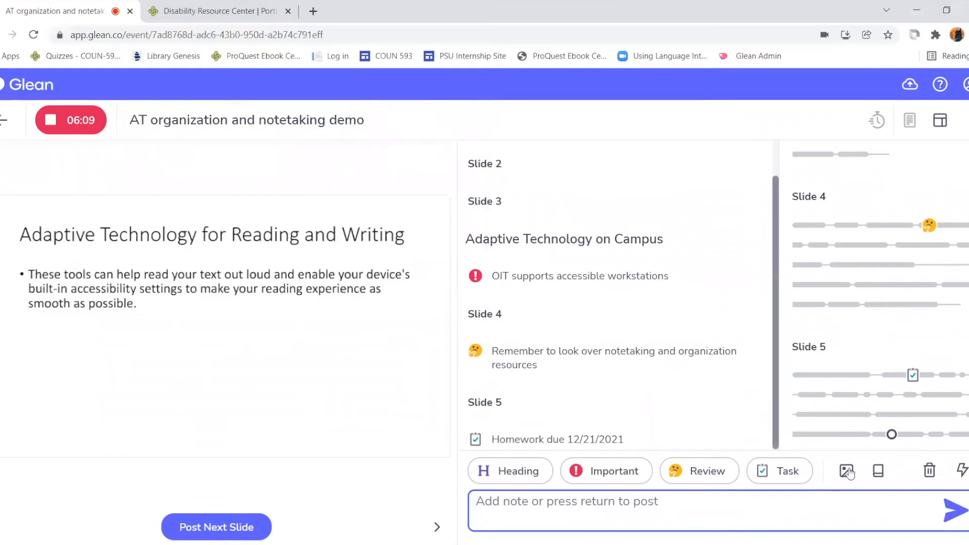
left_click(846, 471)
left_click(379, 322)
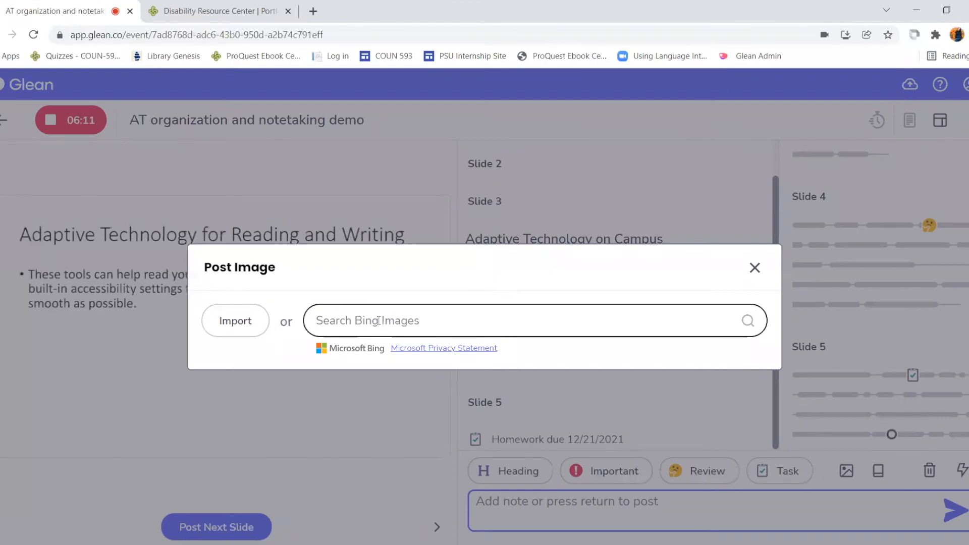
type("Portland State University")
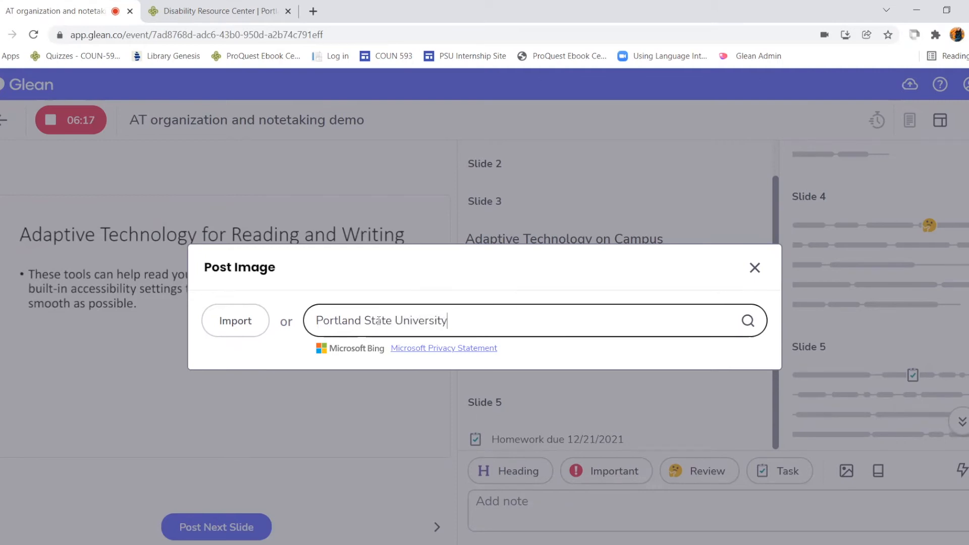
key("Return")
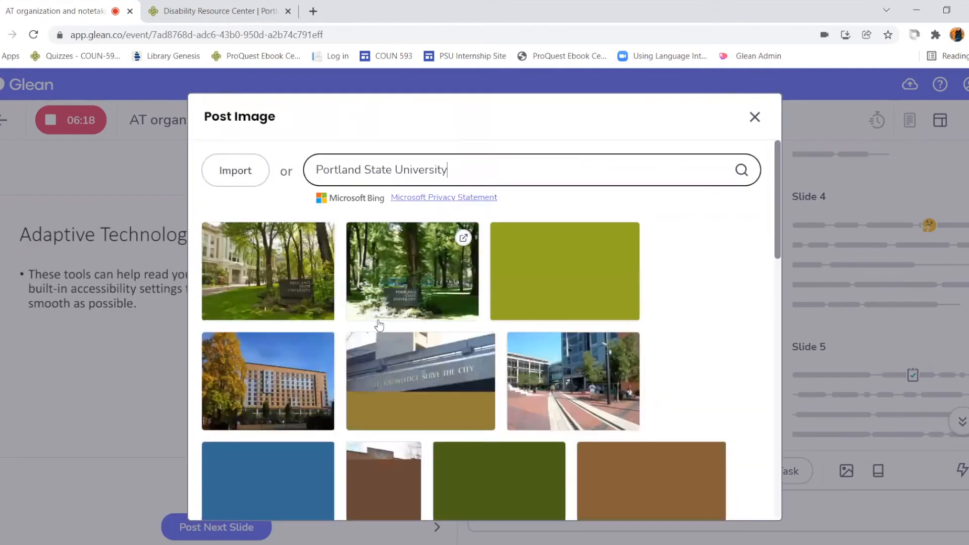
left_click(303, 276)
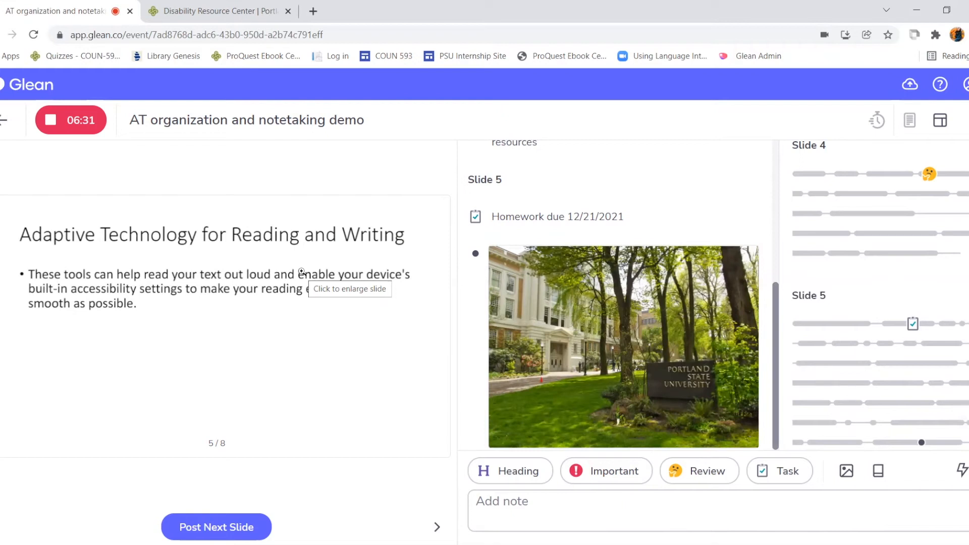
Post slide 6 to the recording and add a Wikipedia definition of "technology" under it.
mouse_move(616, 309)
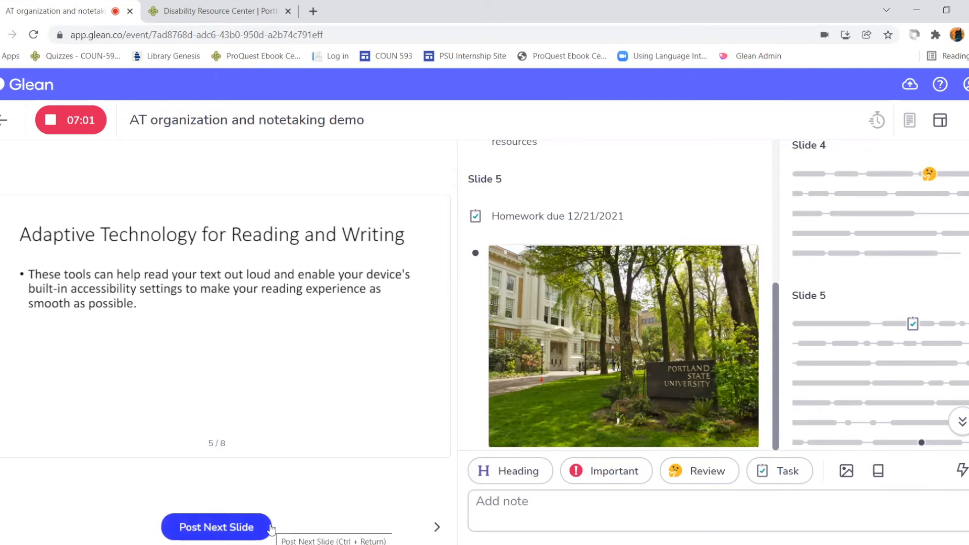
left_click(216, 527)
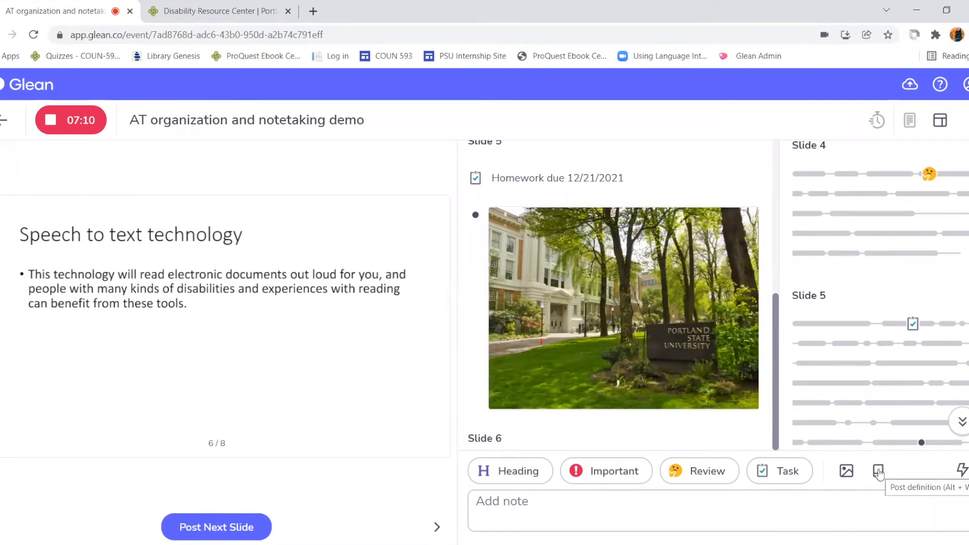
left_click(879, 471)
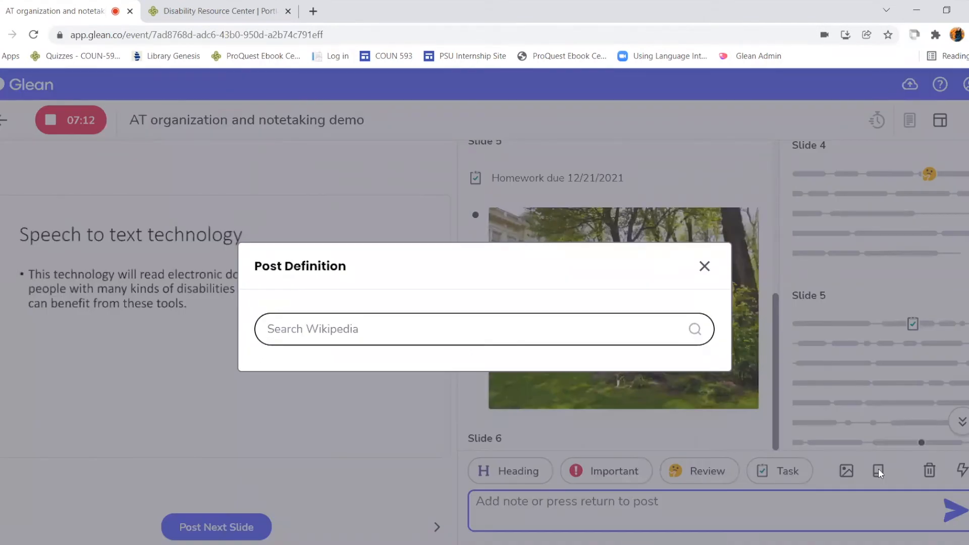
type("technokogy")
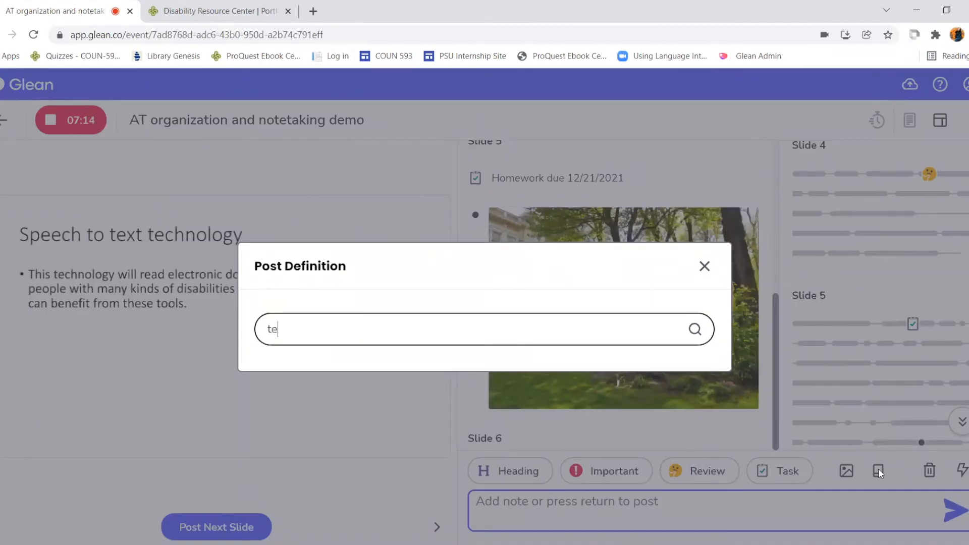
key("BackSpace")
key("BackSpace")
key("BackSpace")
key("BackSpace")
type("logy")
key("Return")
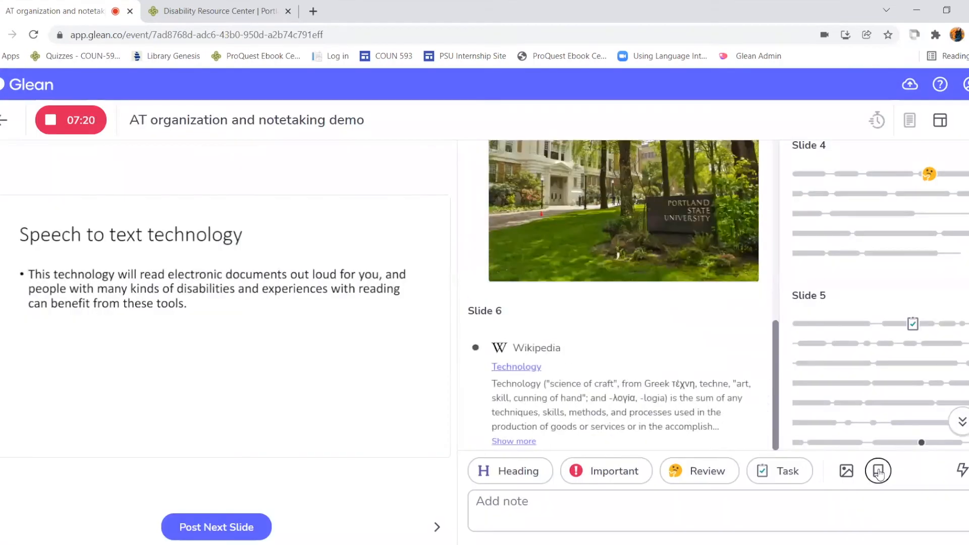
Turn on the layout option that hides audio when recording.
mouse_move(536, 338)
left_click(935, 126)
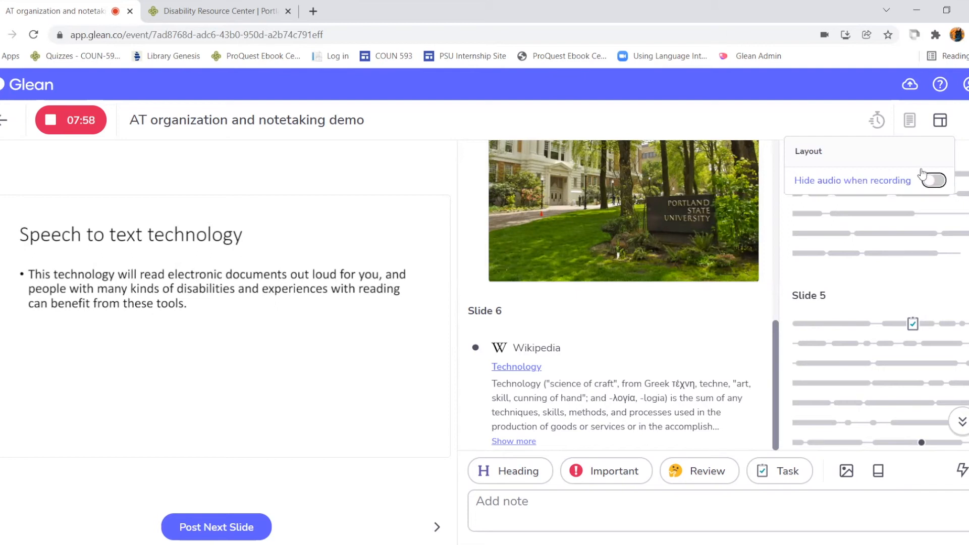
left_click(933, 182)
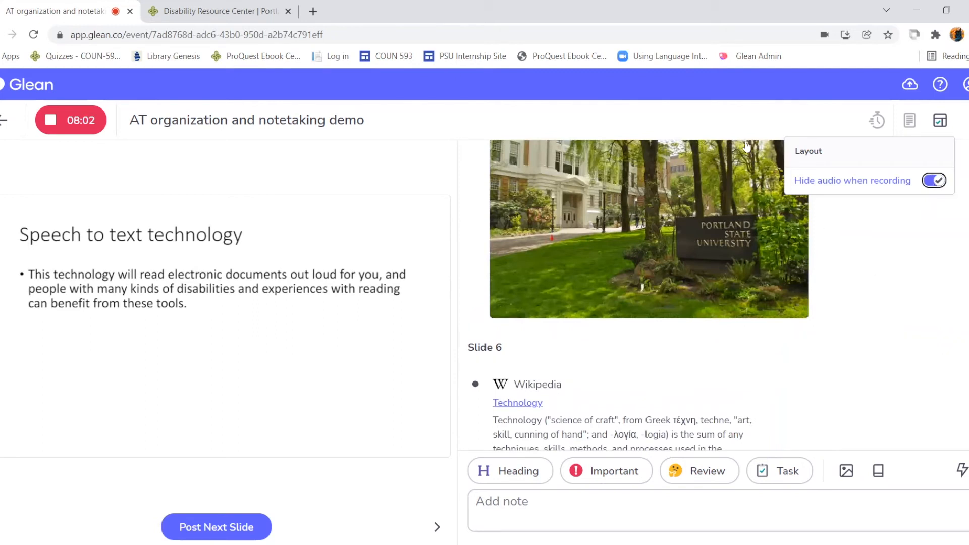
left_click(751, 117)
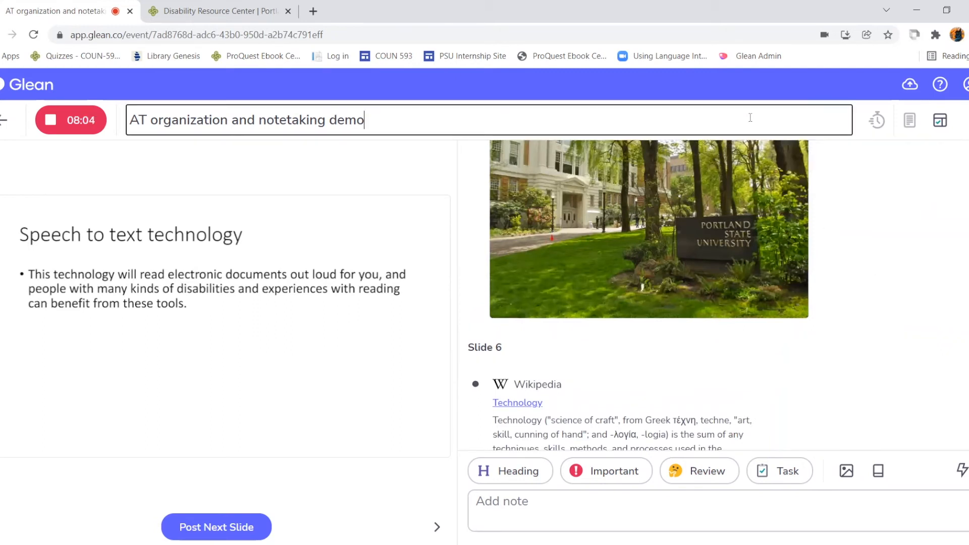
left_click(920, 475)
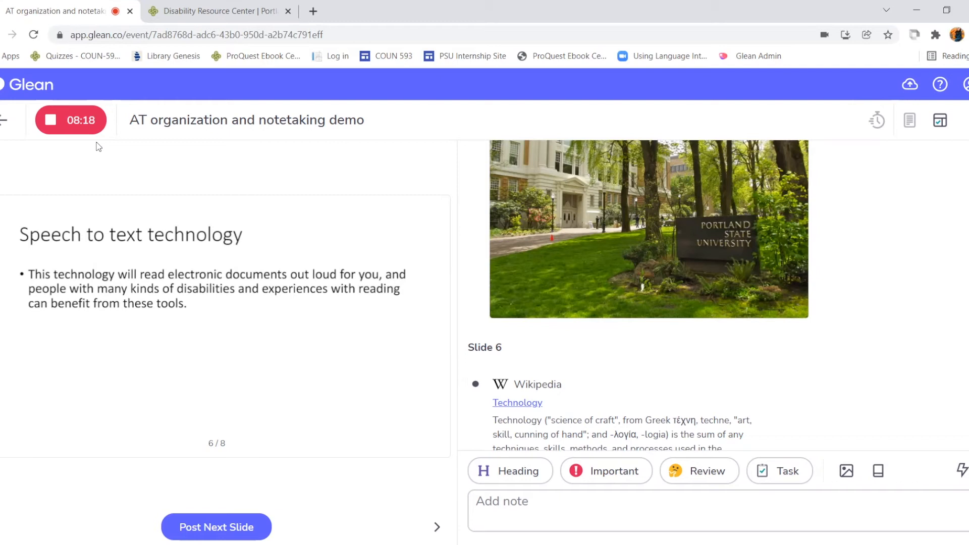
Switch the note entry area to quick actions and post a blank heading below the Technology definition.
mouse_move(537, 359)
scroll(538, 359, "down", 1)
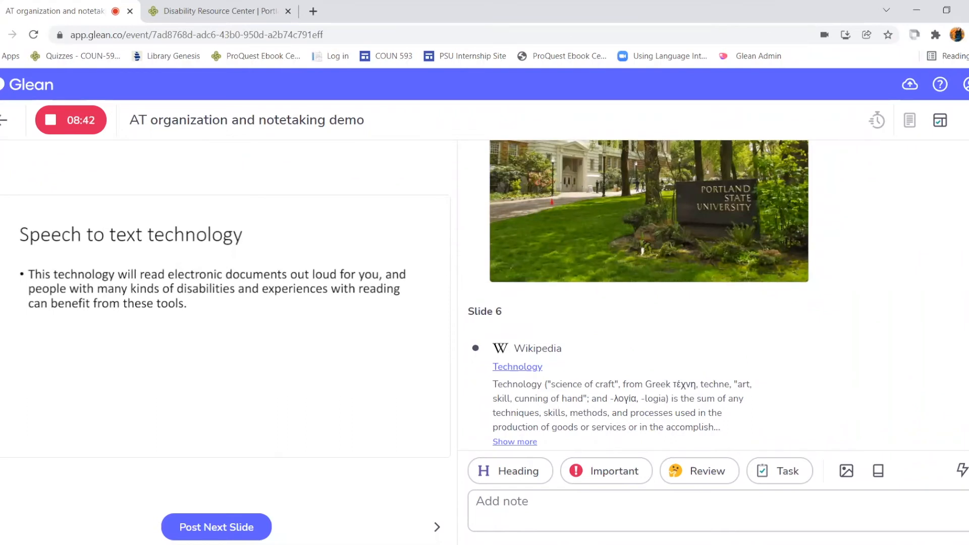
left_click(962, 471)
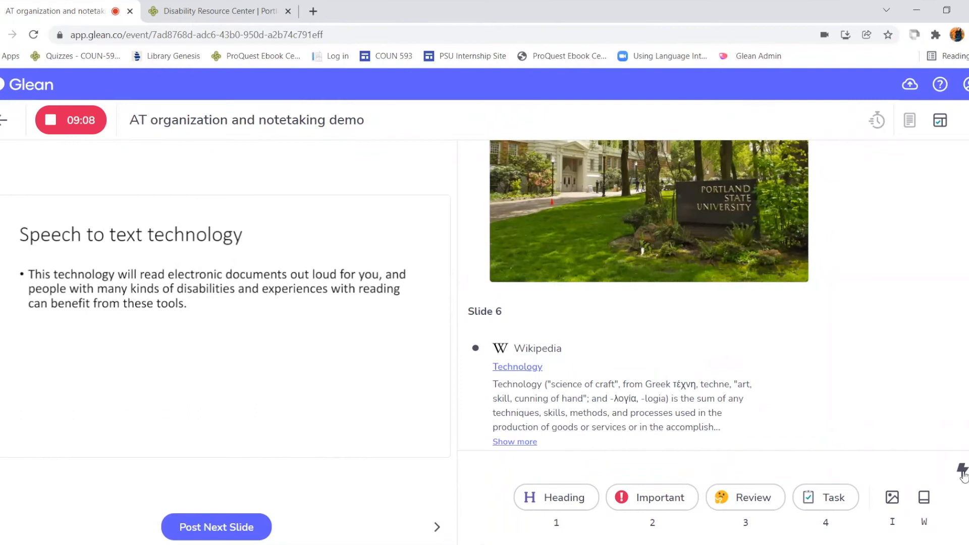
mouse_move(729, 370)
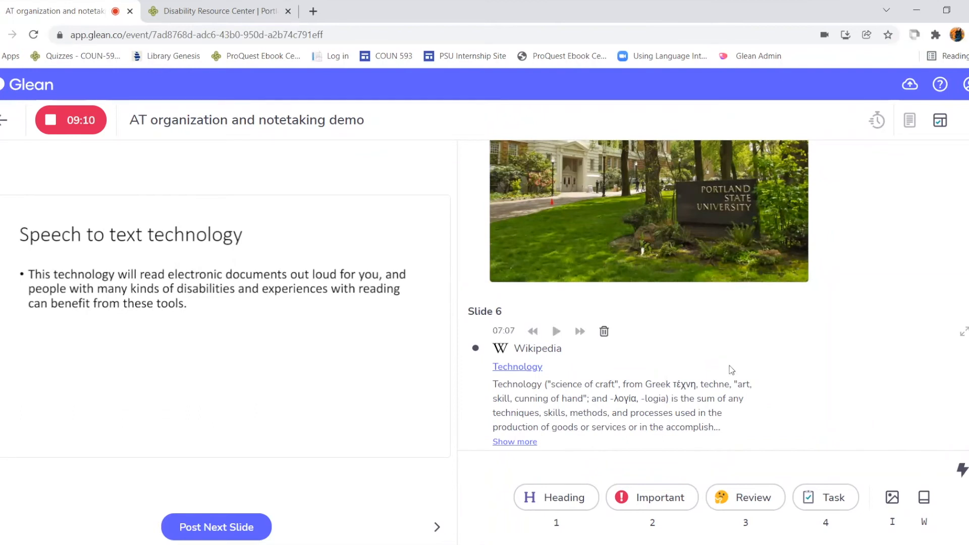
left_click(556, 502)
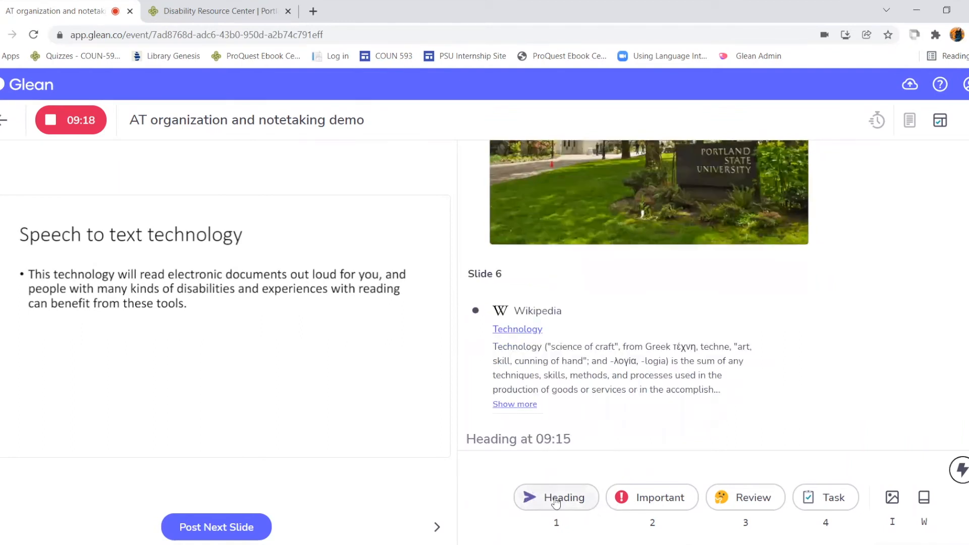
Fill in the blank heading under slide 6 with "Speech to text technology".
mouse_move(587, 398)
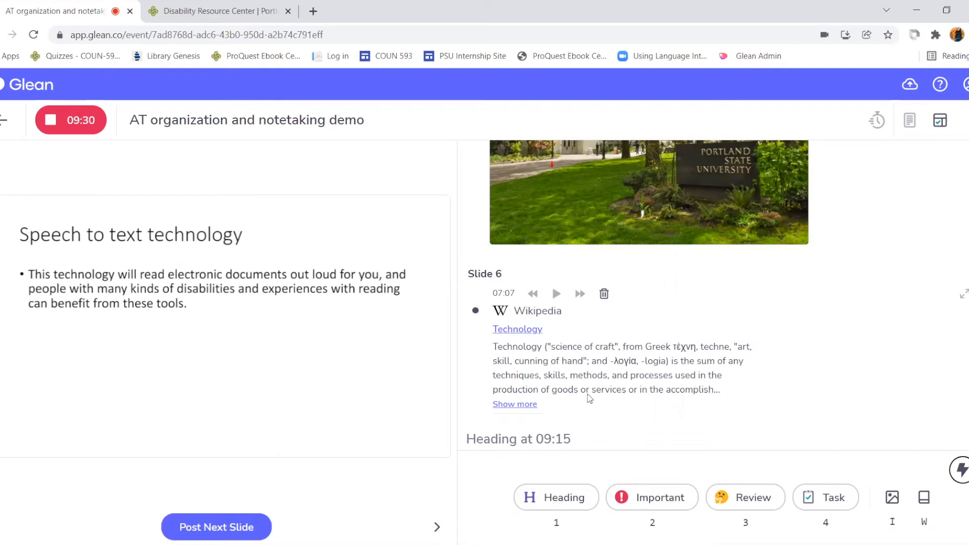
left_click(514, 440)
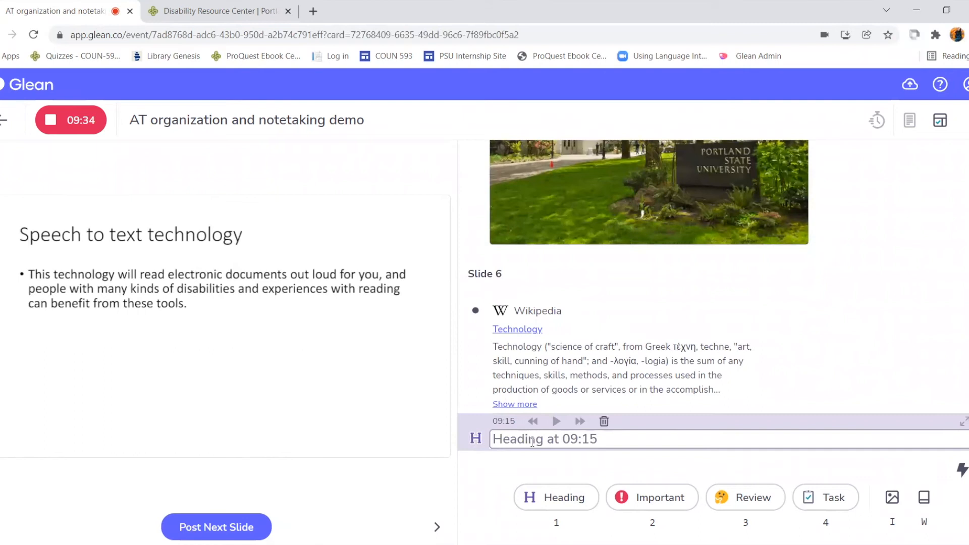
type("Spea")
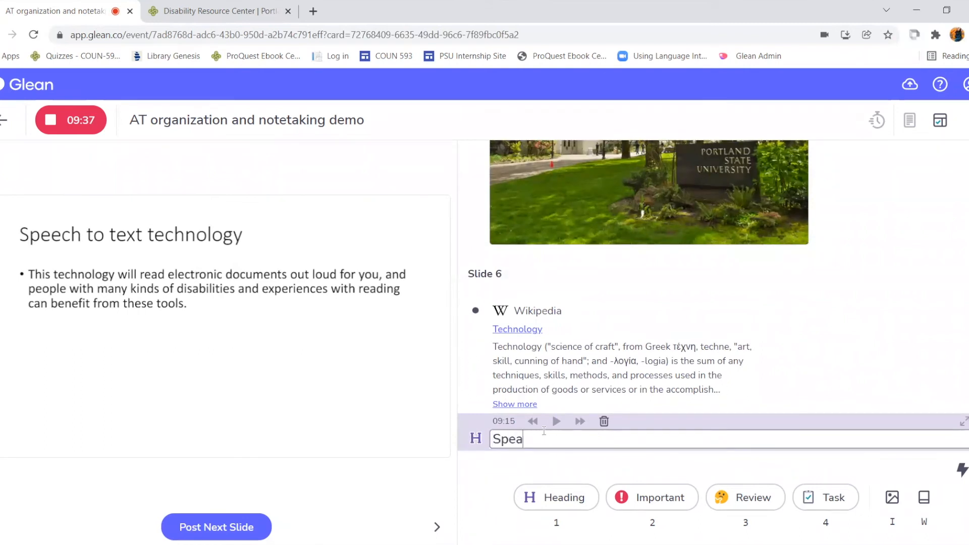
key("BackSpace")
type("ech to text te")
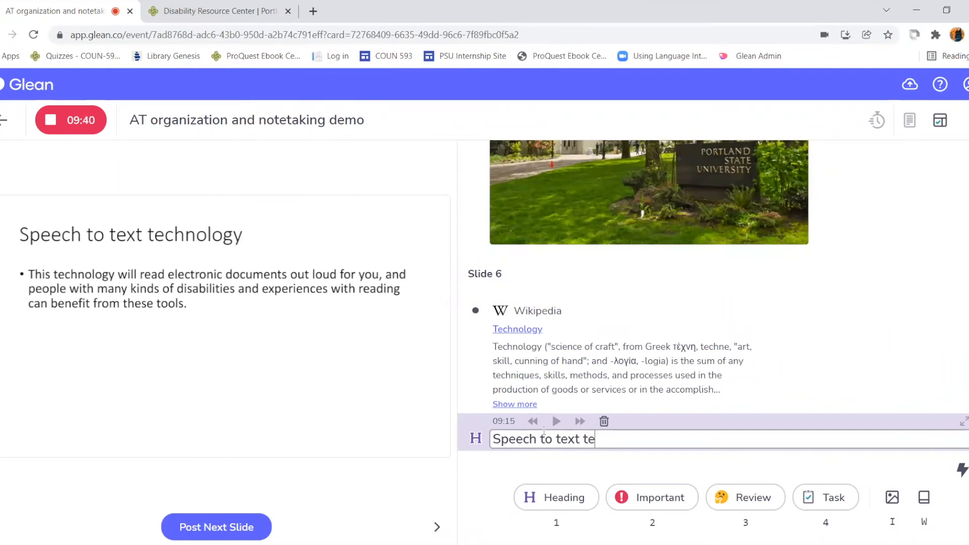
type("chnology")
key("Return")
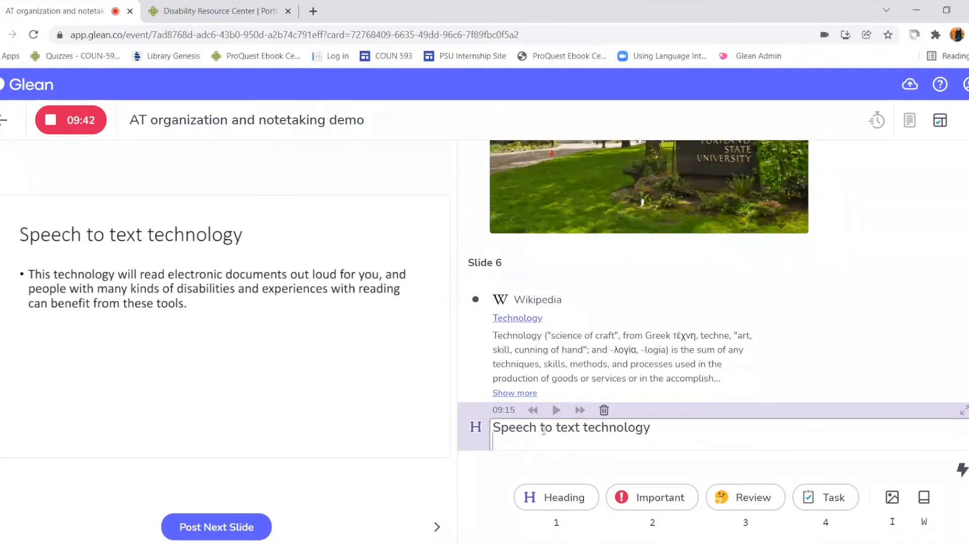
left_click(697, 523)
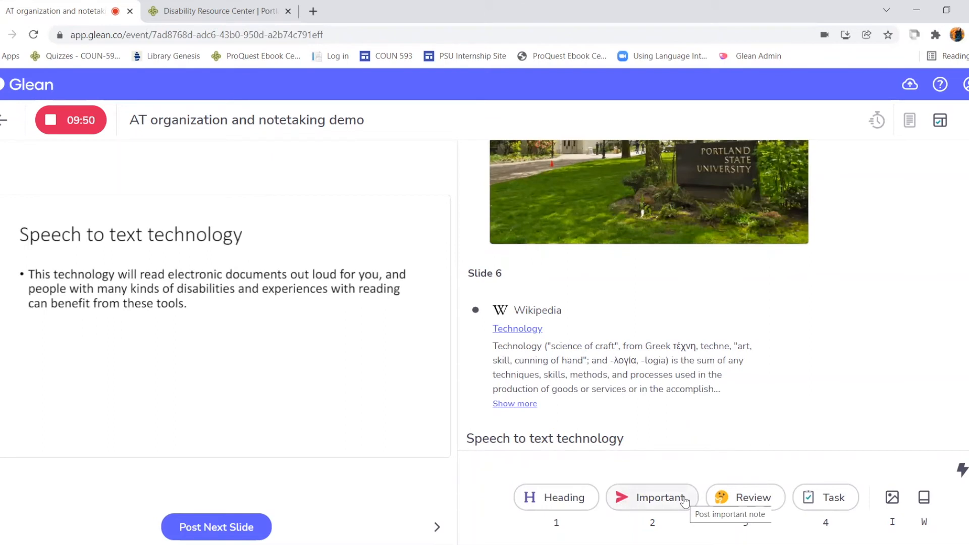
Post blank Important, Review and Task placeholder notes under the "Speech to text technology" heading.
left_click(685, 500)
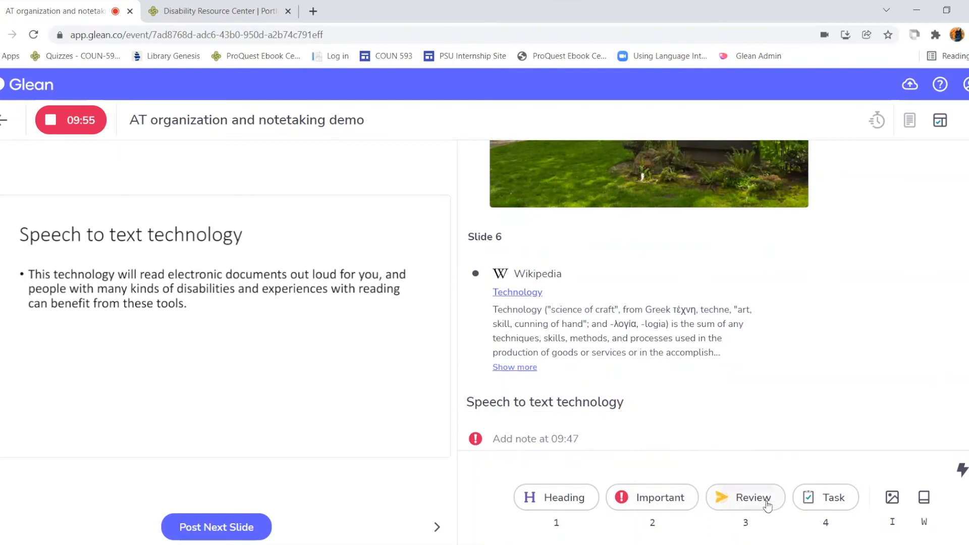
left_click(747, 498)
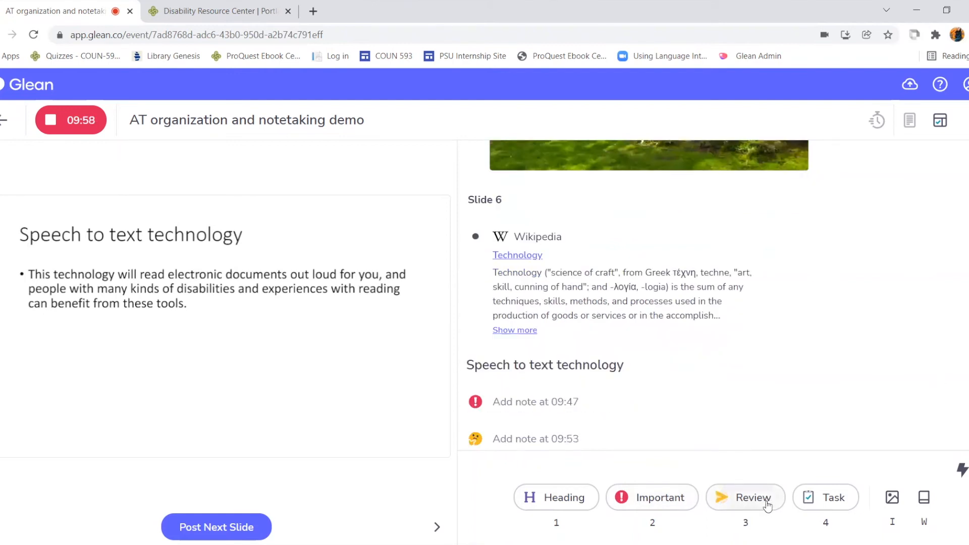
key("4")
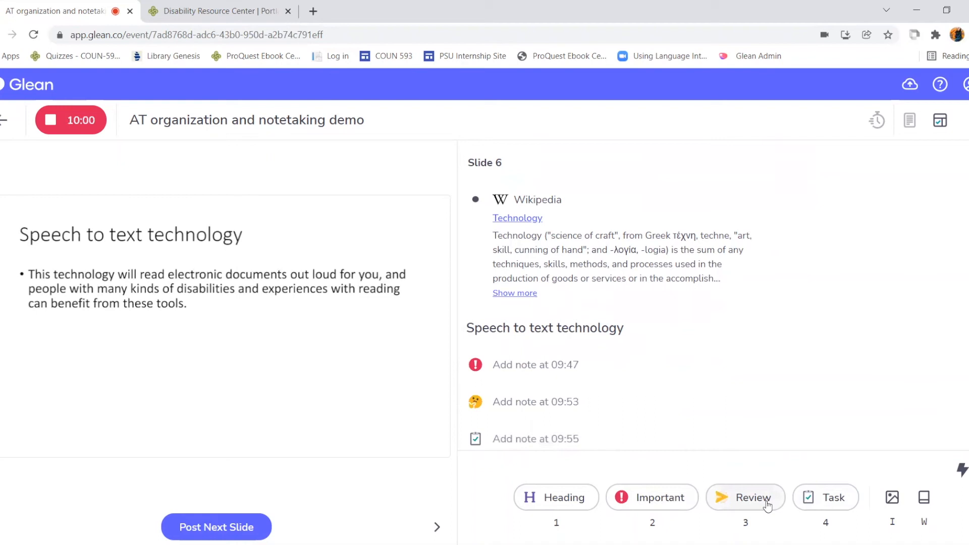
Fill in the blank Important note under "Speech to text technology" with "Add the important information into your notes".
left_click(527, 363)
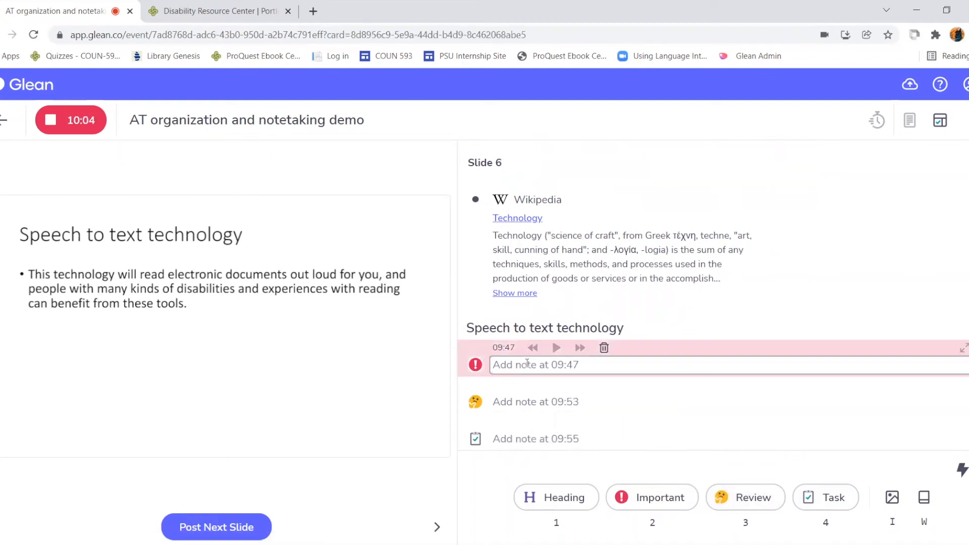
type("A")
type("dd the important informa")
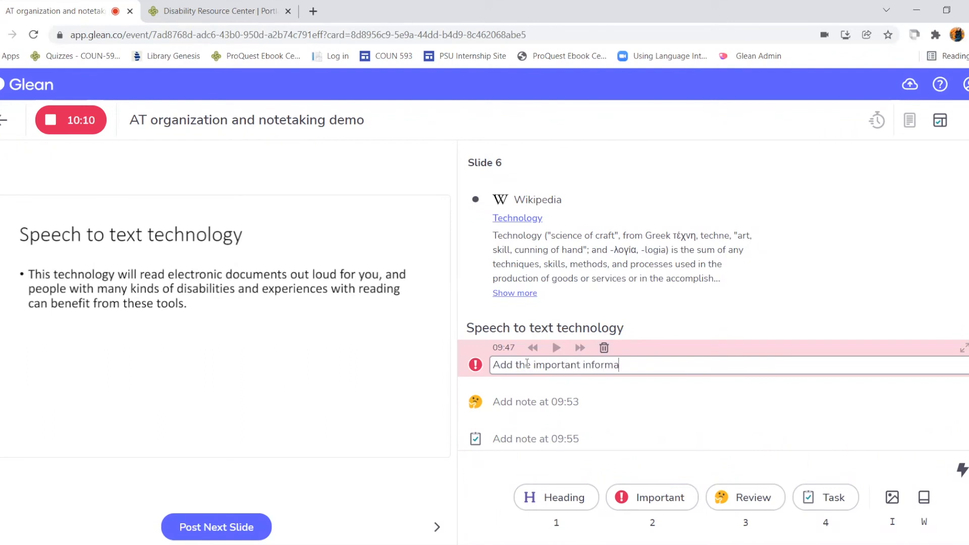
type("tion into you notes")
key("Return")
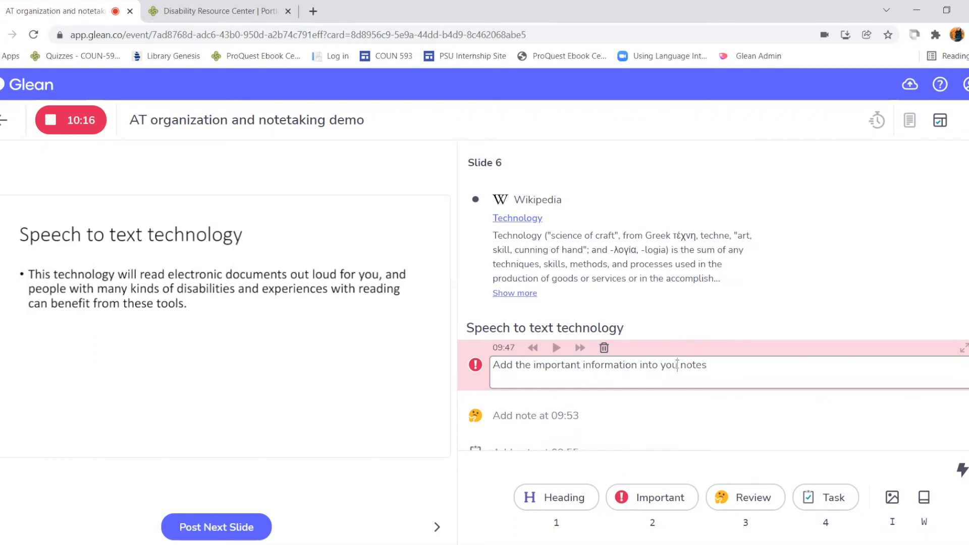
left_click(771, 483)
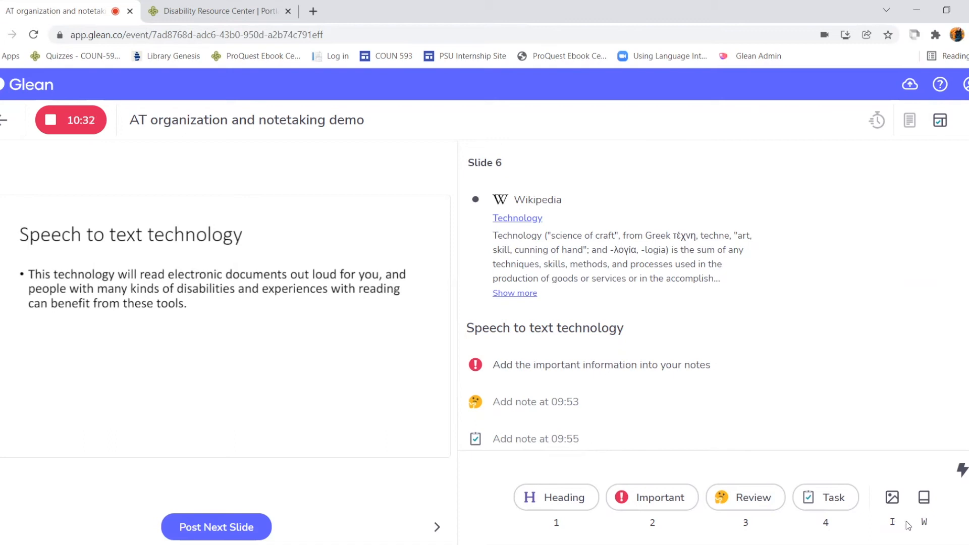
Open the image posting and definition posting dialogs in turn, closing each without adding anything.
key("i")
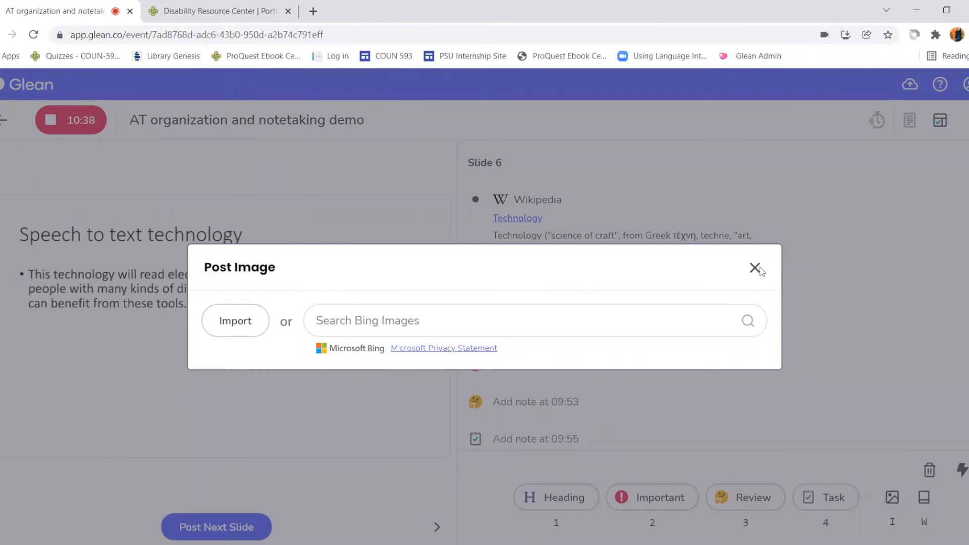
left_click(755, 268)
key("w")
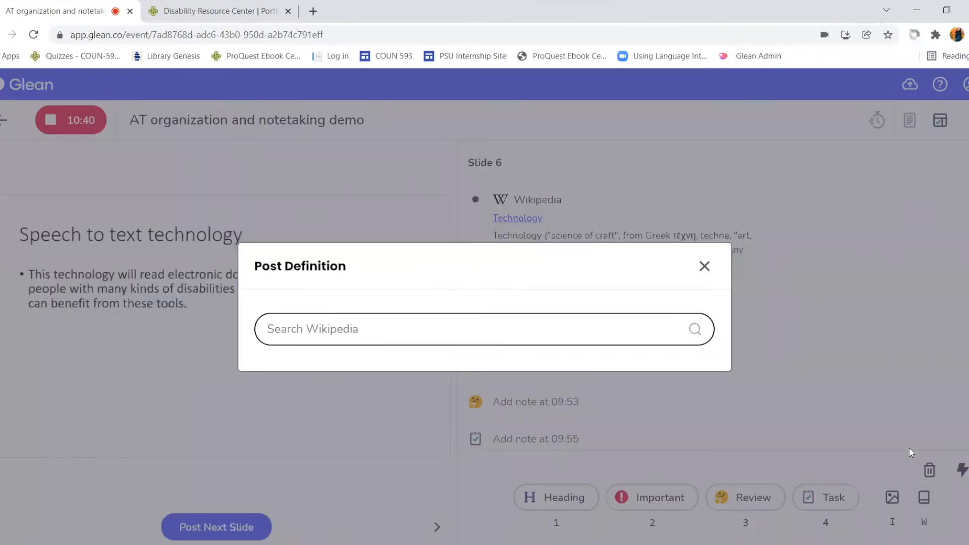
left_click(707, 266)
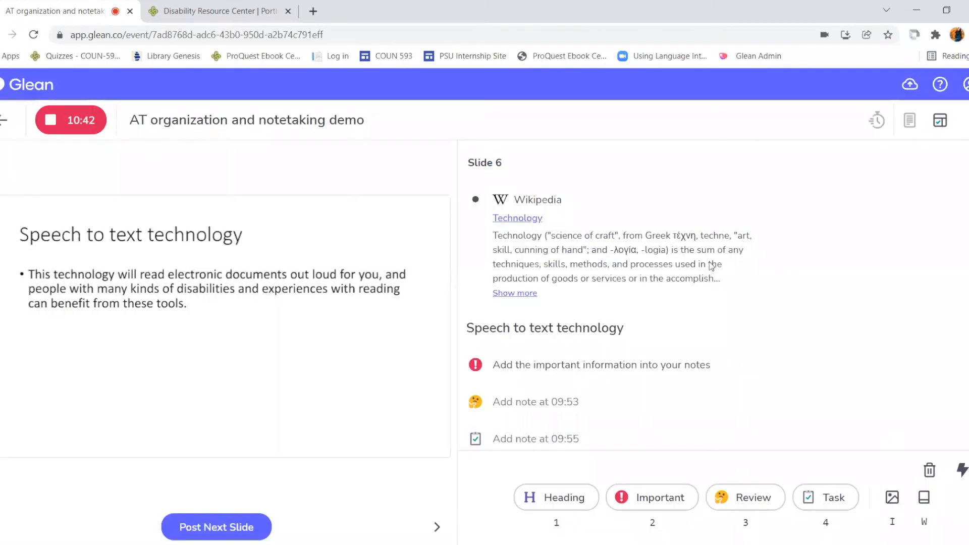
Turn off the layout option that hides audio when recording, and stop the recording.
left_click(940, 120)
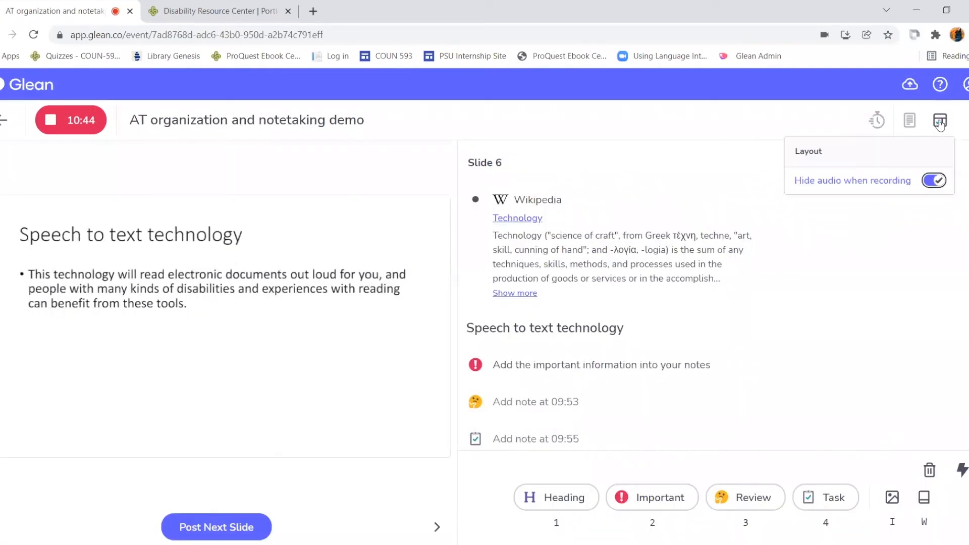
left_click(937, 181)
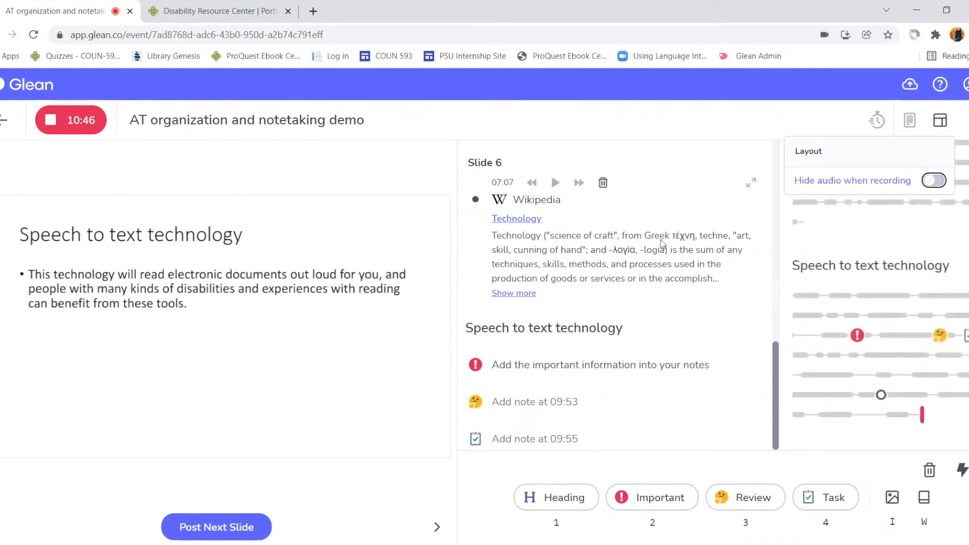
left_click(82, 130)
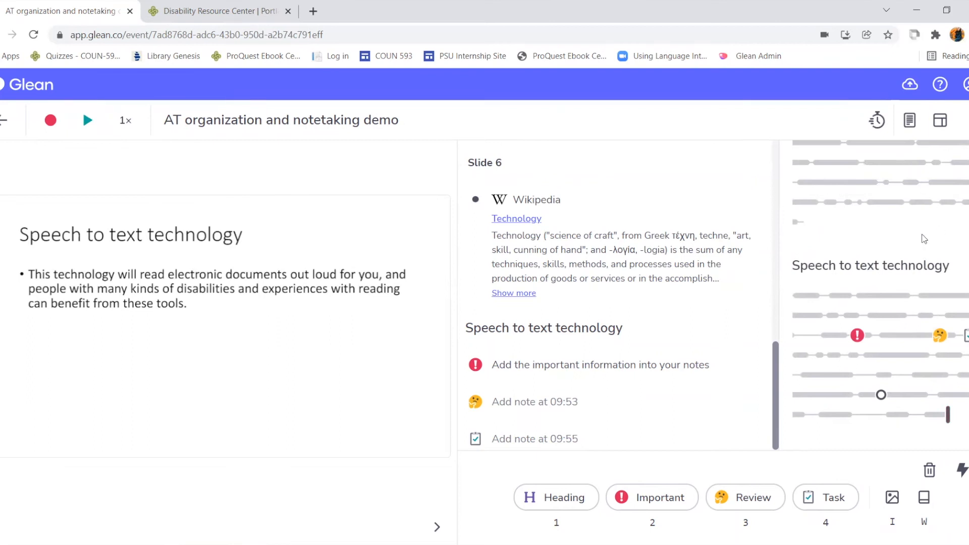
Examine the recorded audio timeline, including its slide sections, headings and note markers.
scroll(924, 239, "up", 10)
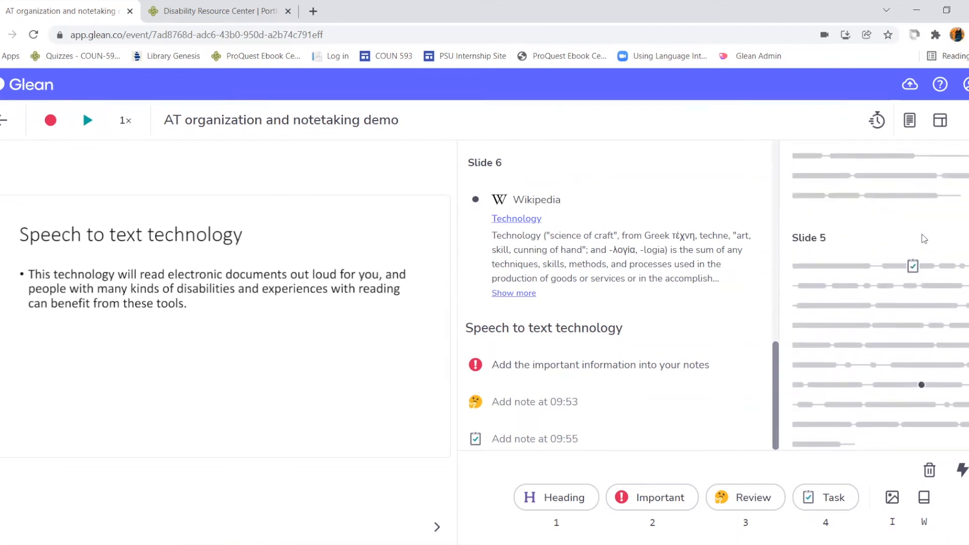
scroll(924, 238, "up", 5)
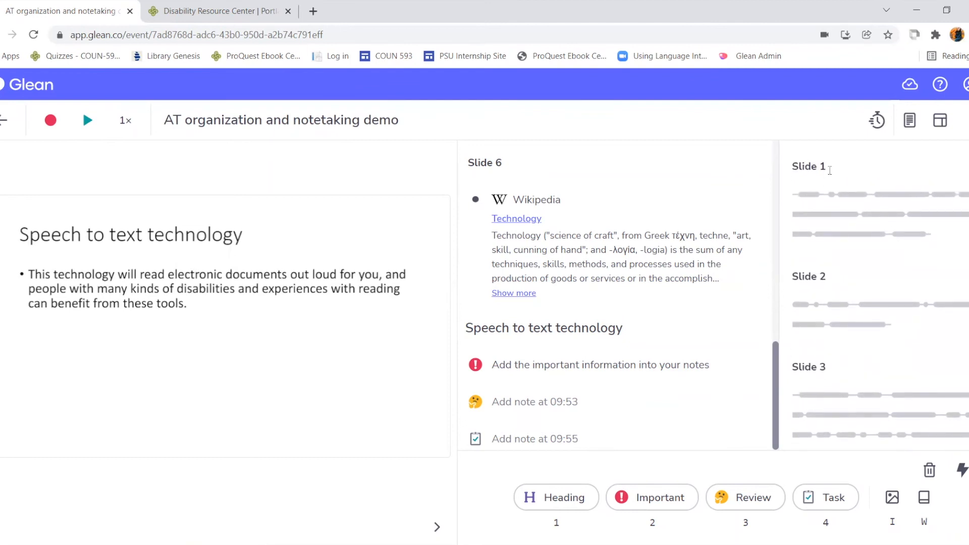
scroll(830, 327, "down", 8)
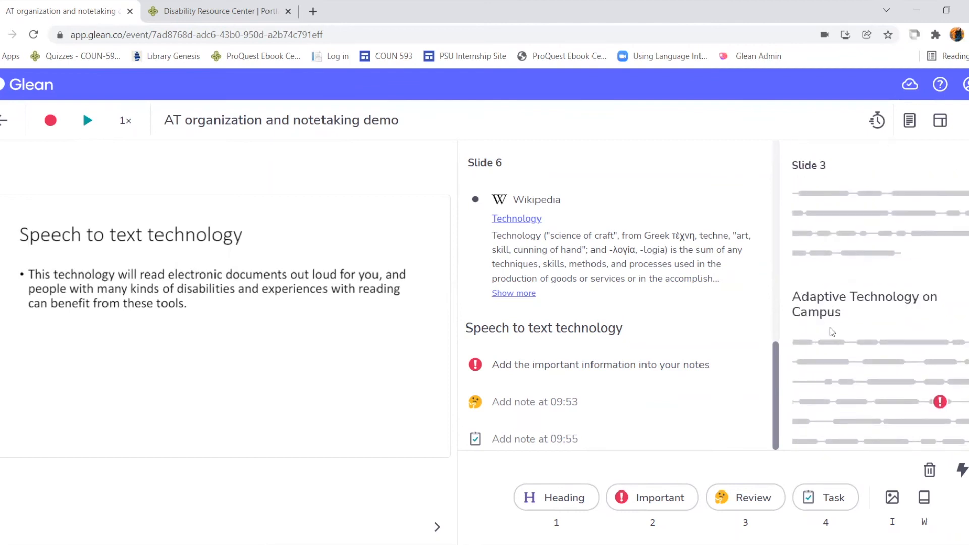
scroll(830, 327, "down", 5)
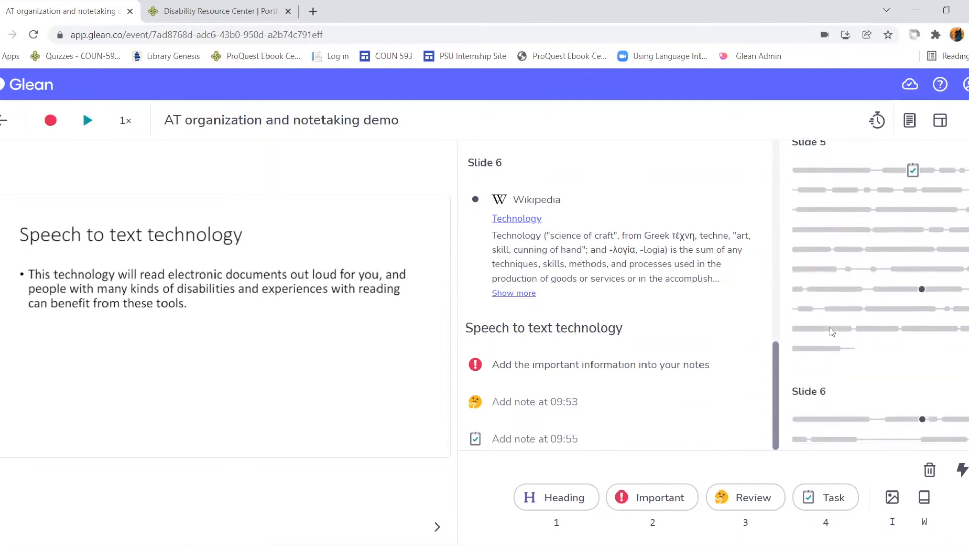
scroll(830, 327, "up", 2)
scroll(831, 327, "up", 4)
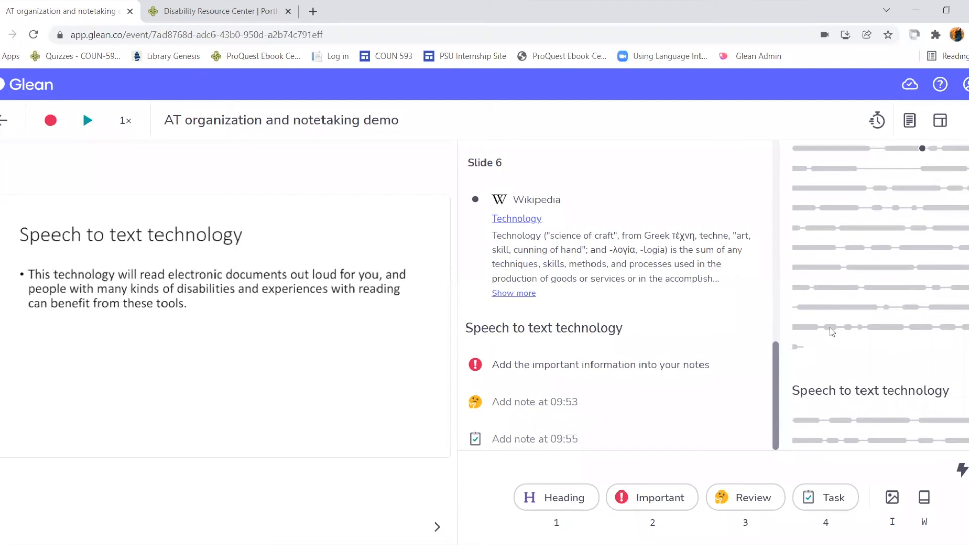
scroll(832, 332, "up", 10)
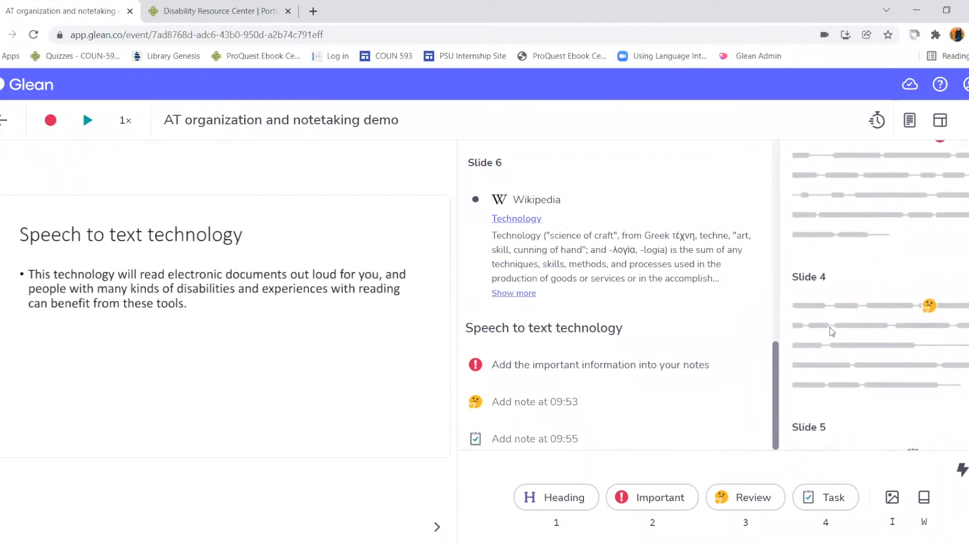
scroll(830, 327, "up", 2)
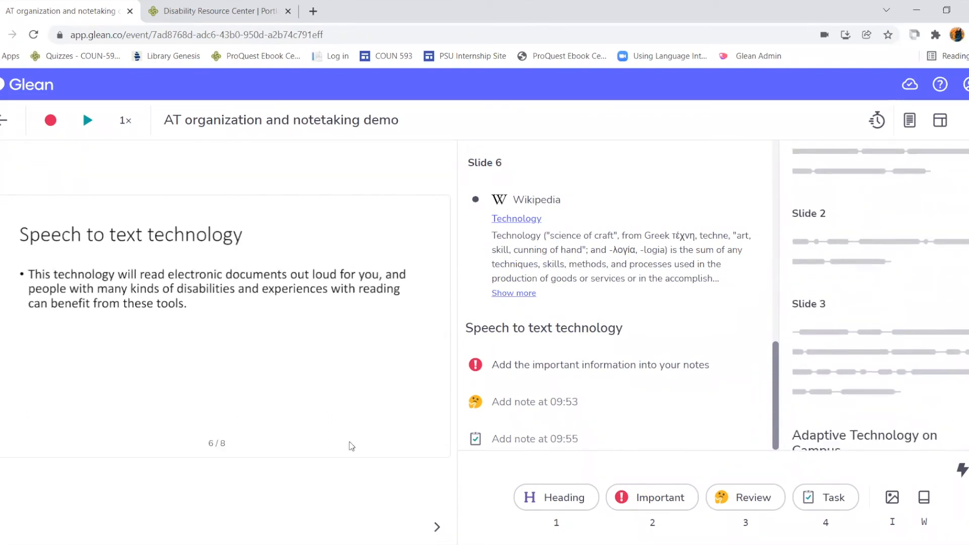
Return the slide viewer to the first slide, "Slide Show for Glean demo".
left_click(2, 526)
left_click(1, 526)
left_click(2, 526)
left_click(2, 526)
left_click(1, 526)
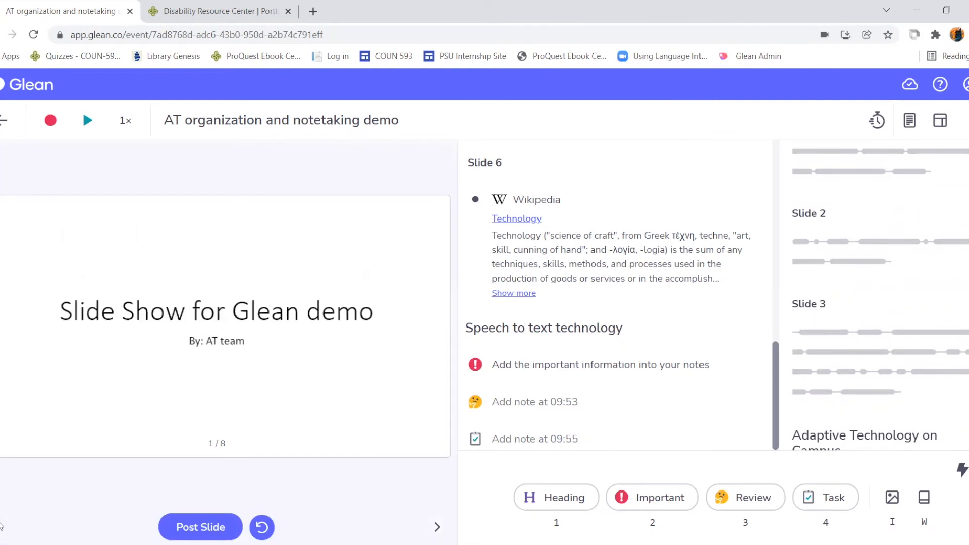
Play the recorded audio from the start of slide 1, pause it, and view the playback speed options.
scroll(939, 241, "up", 2)
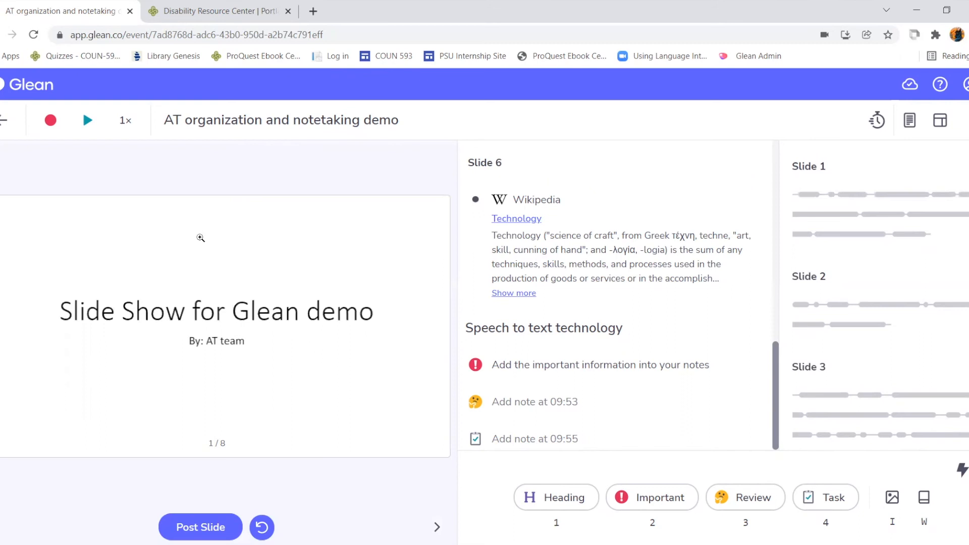
left_click(790, 196)
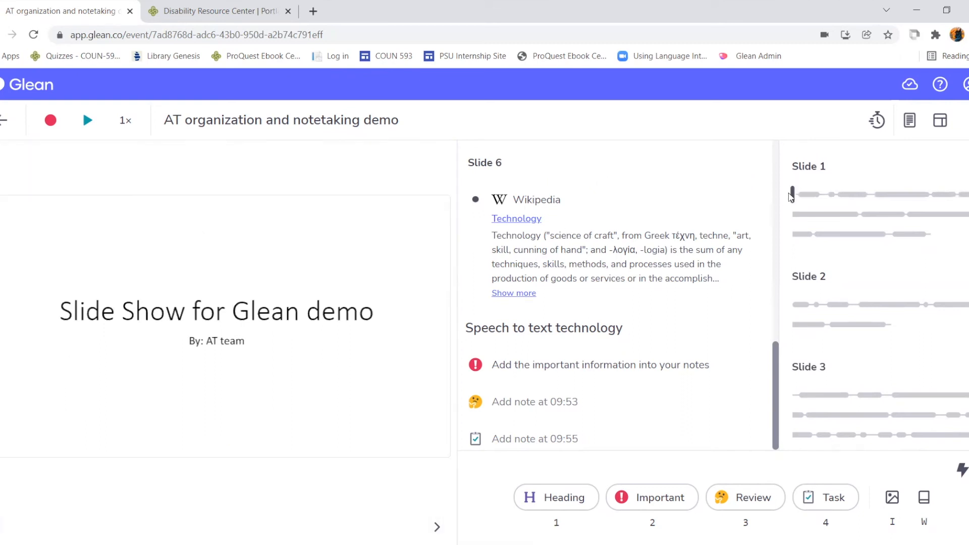
left_click(87, 121)
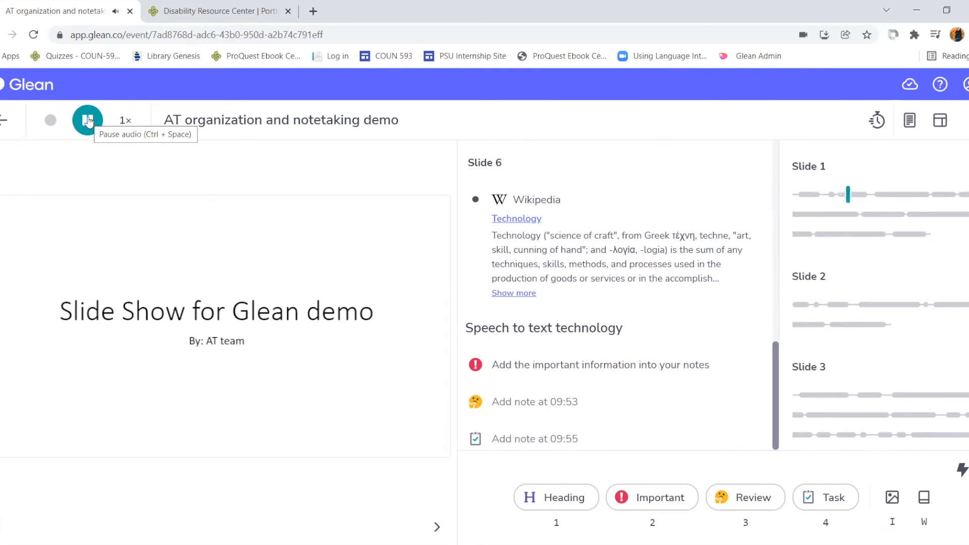
left_click(88, 121)
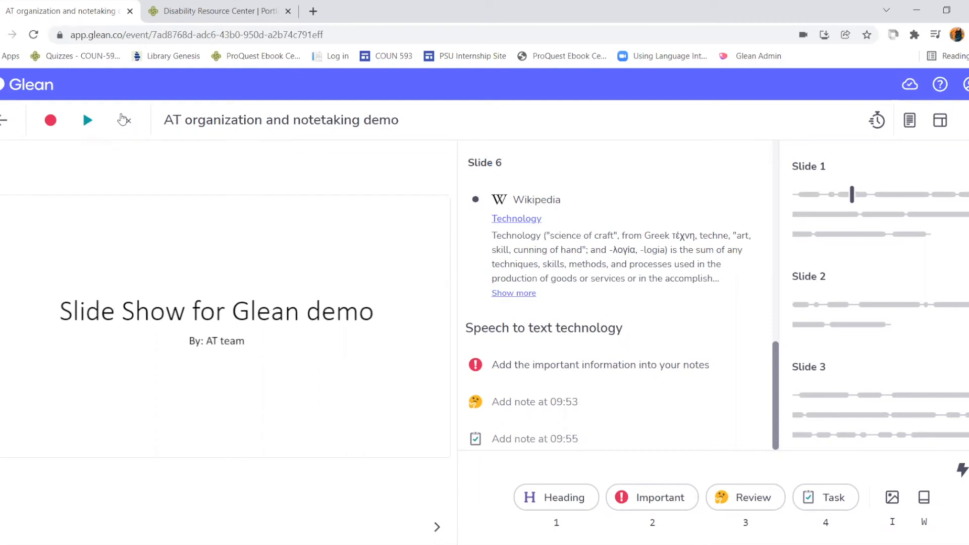
left_click(125, 120)
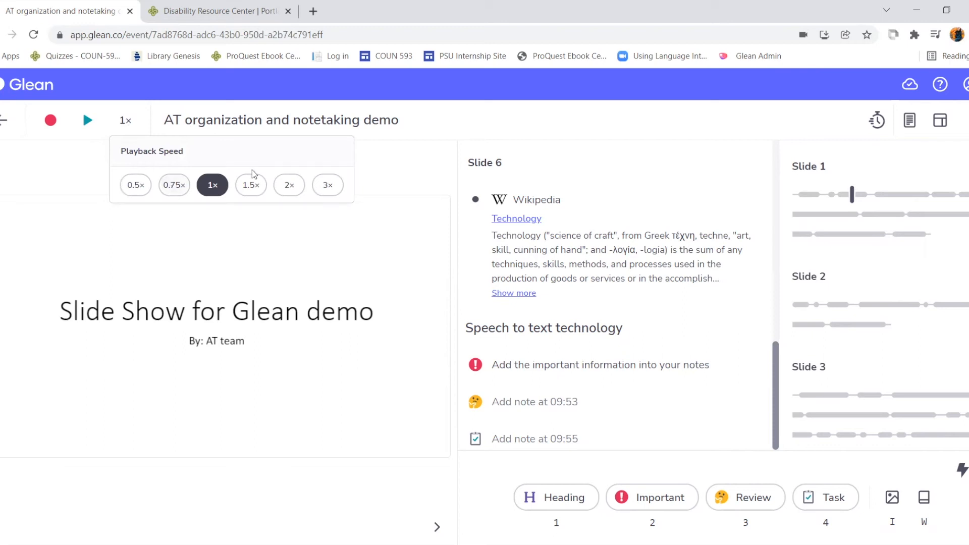
left_click(422, 184)
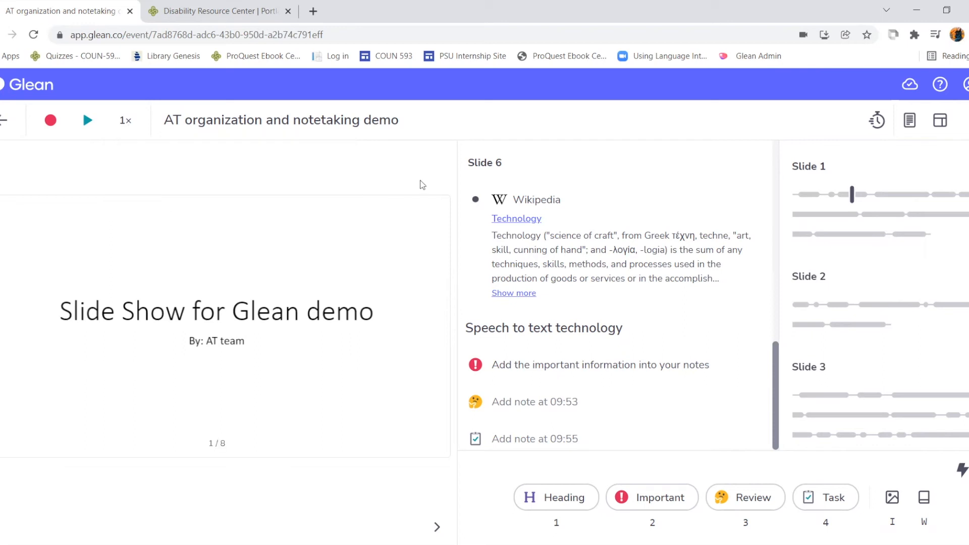
View the focus timer options without starting it, and enlarge slide 1 before returning to the notes.
left_click(878, 121)
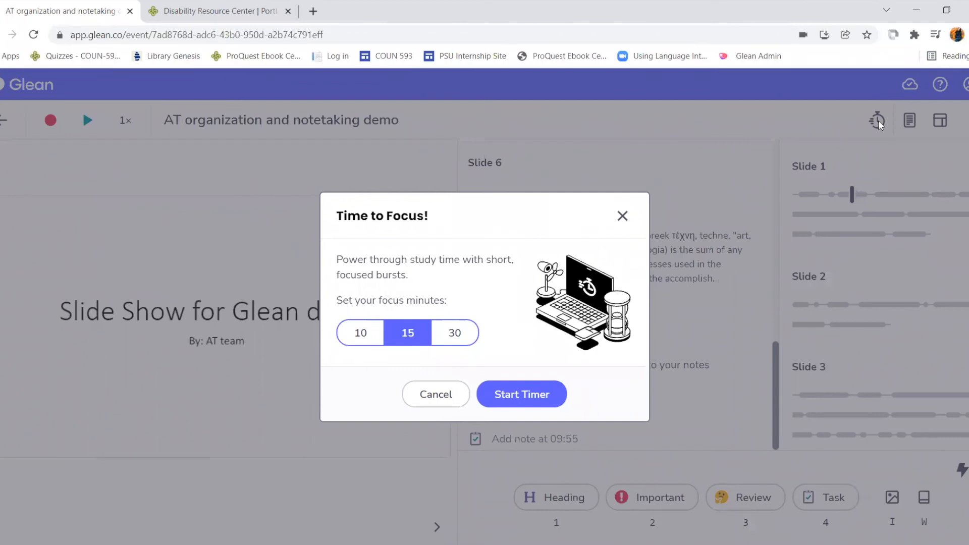
left_click(623, 216)
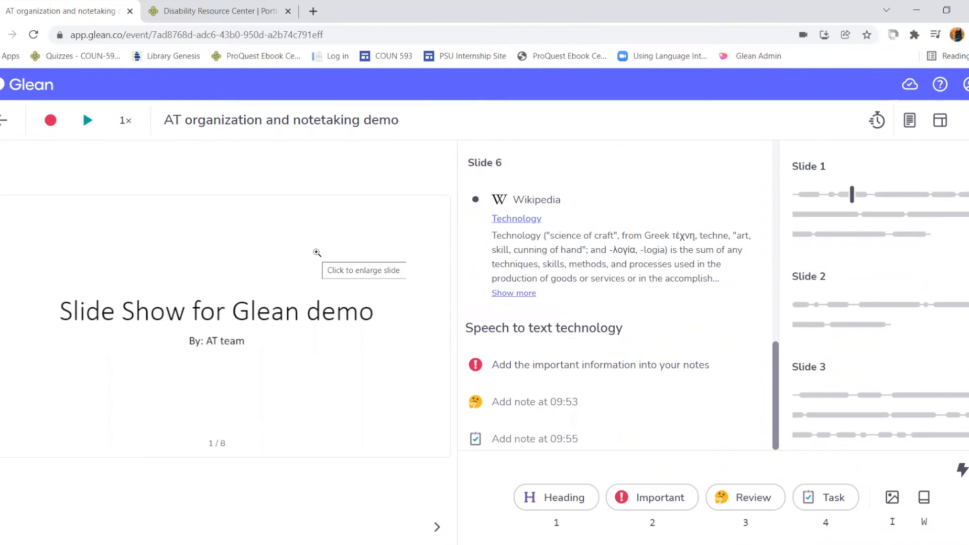
left_click(244, 314)
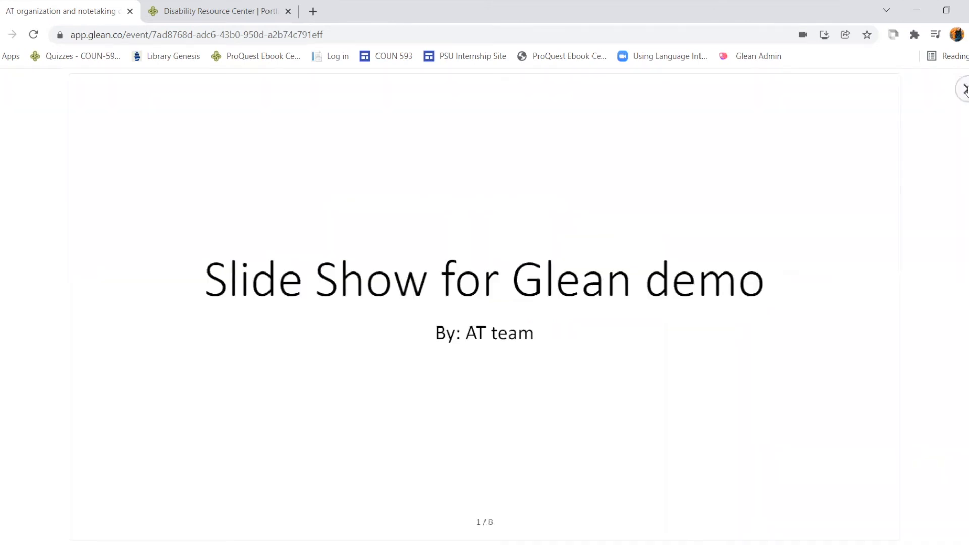
left_click(965, 89)
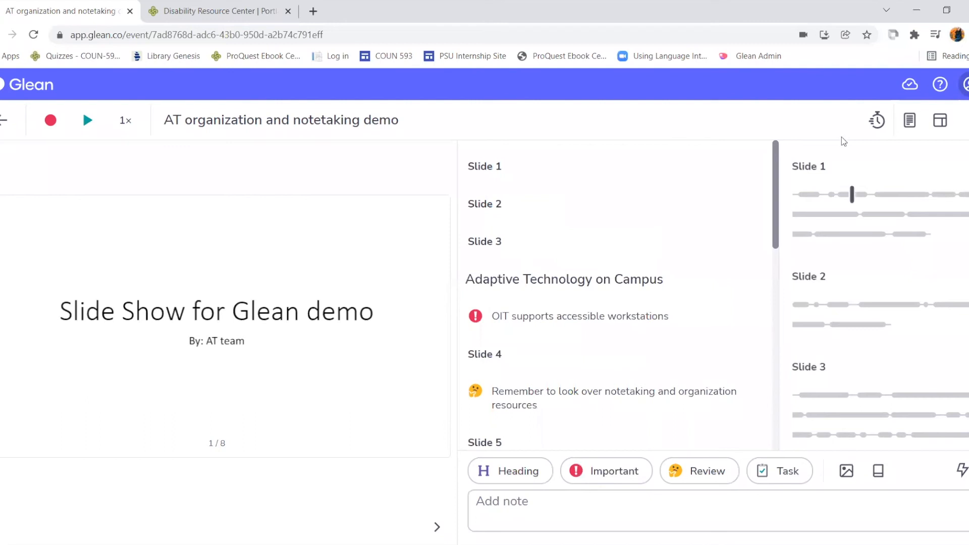
Examine the posted notes from slide 1 through slide 5 and the audio playback control on the "Homework due 12/21/2021" task.
left_click(663, 334)
scroll(665, 335, "down", 1)
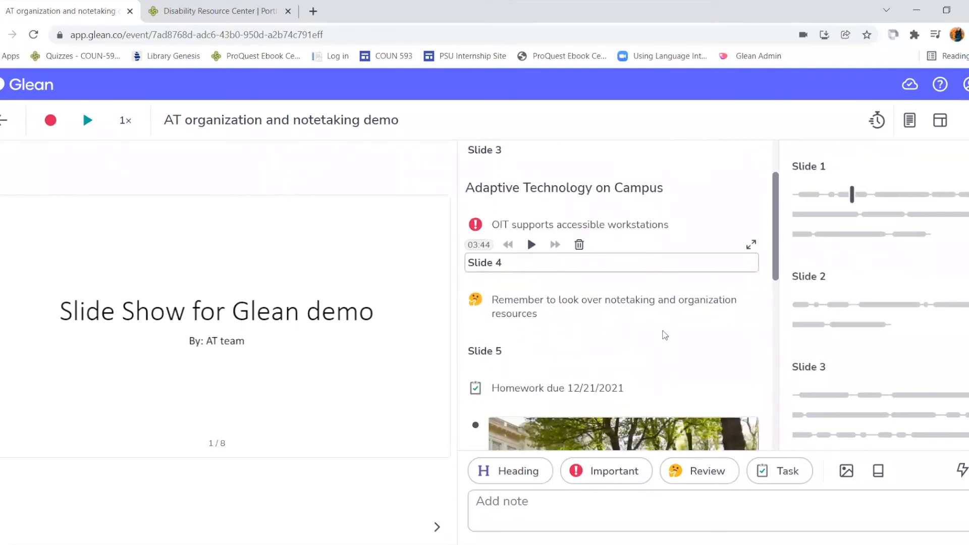
scroll(666, 335, "up", 2)
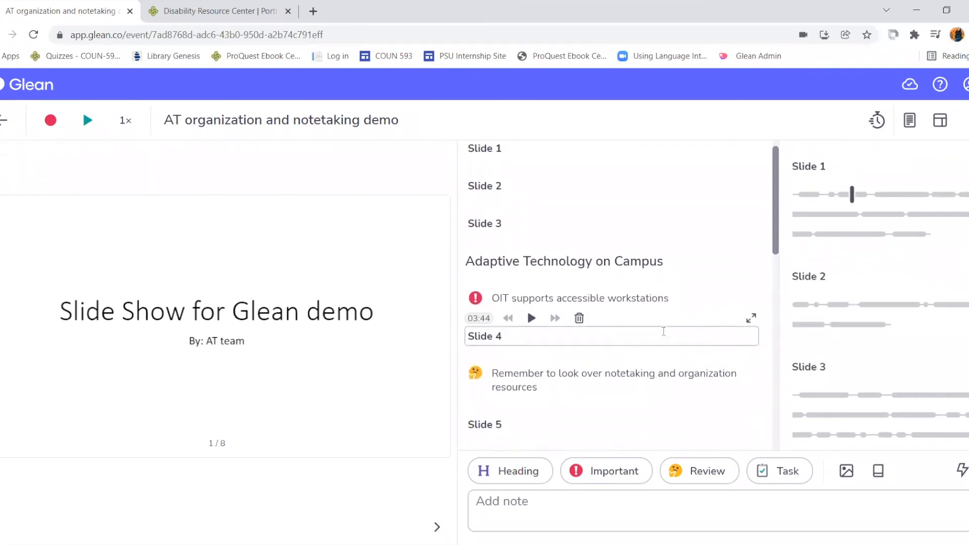
scroll(663, 332, "down", 1)
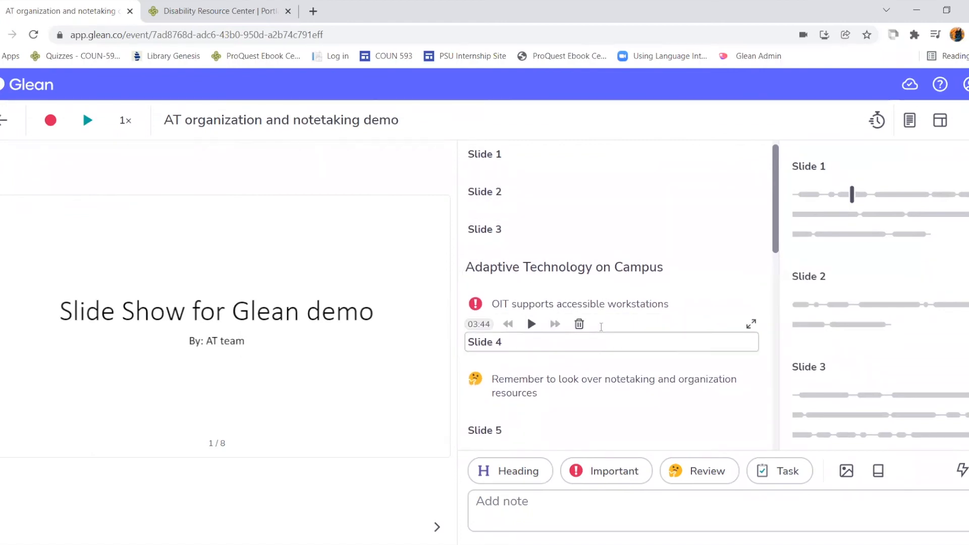
scroll(597, 346, "down", 2)
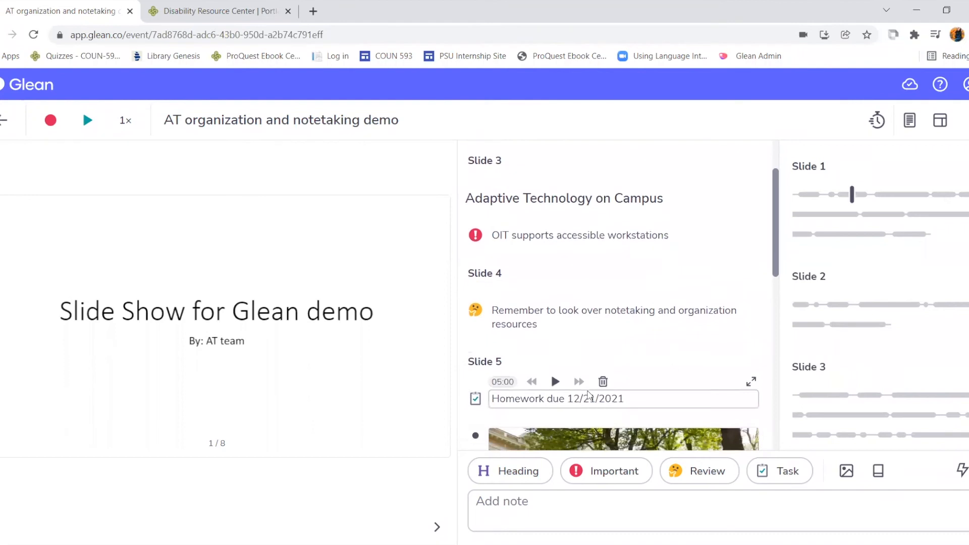
scroll(587, 390, "down", 2)
scroll(587, 390, "up", 1)
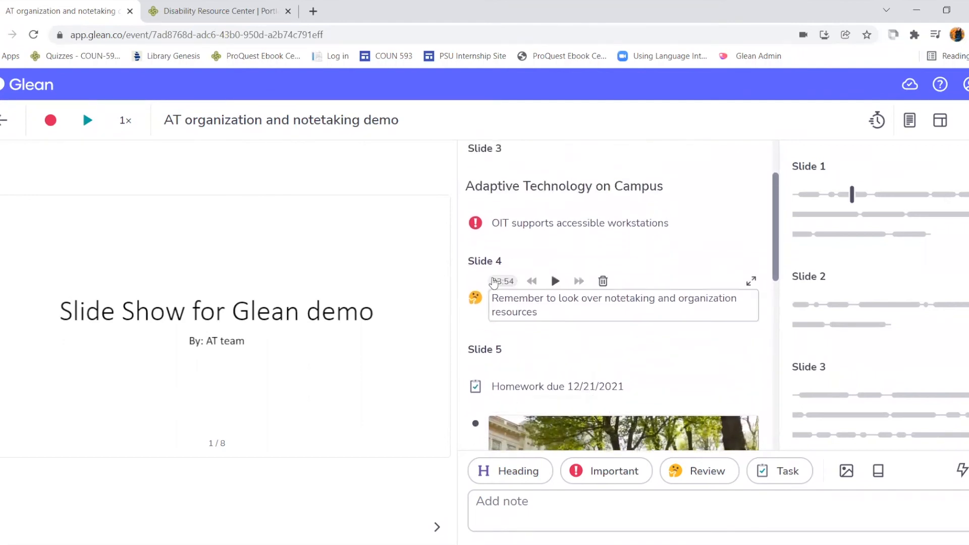
scroll(534, 351, "down", 2)
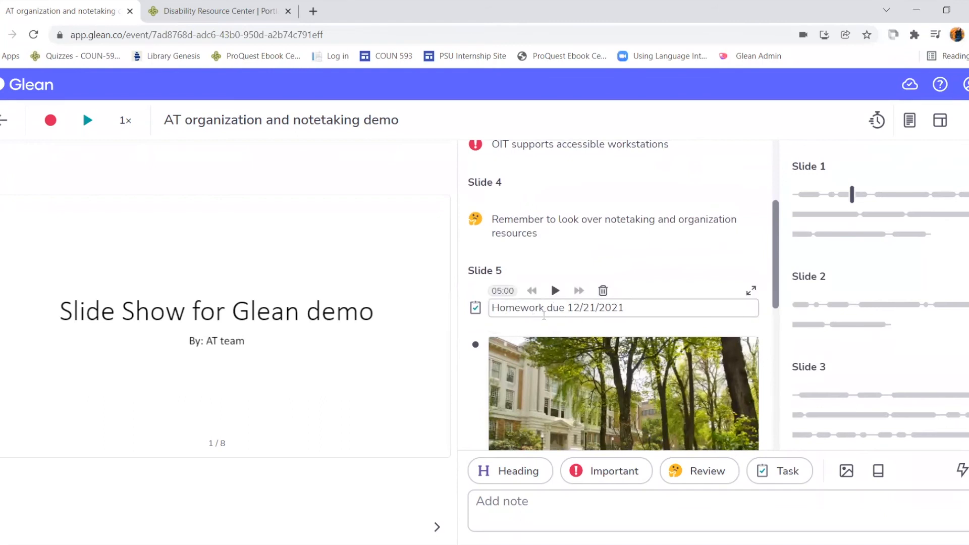
left_click(556, 291)
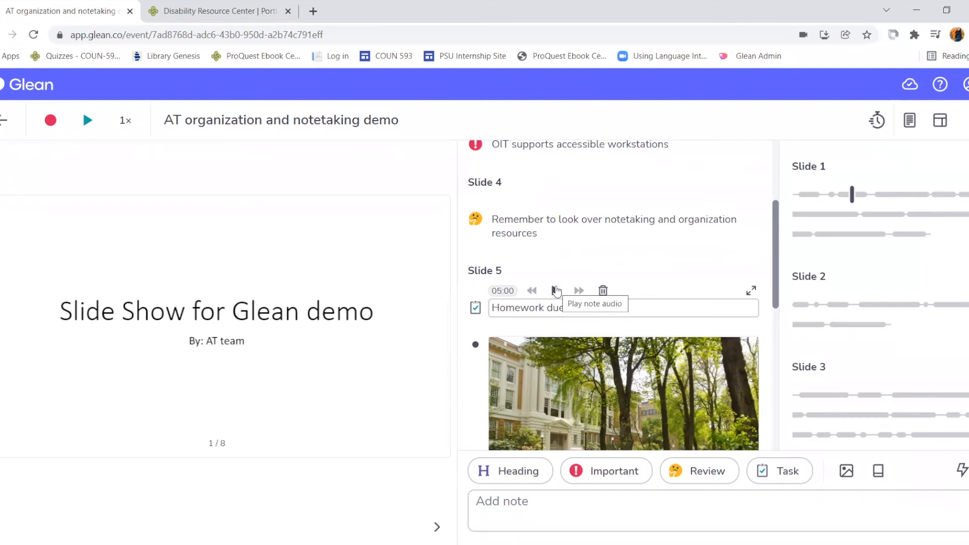
Play the recorded audio linked to the "Homework due 12/21/2021" task on slide 5, and pause it.
left_click(556, 291)
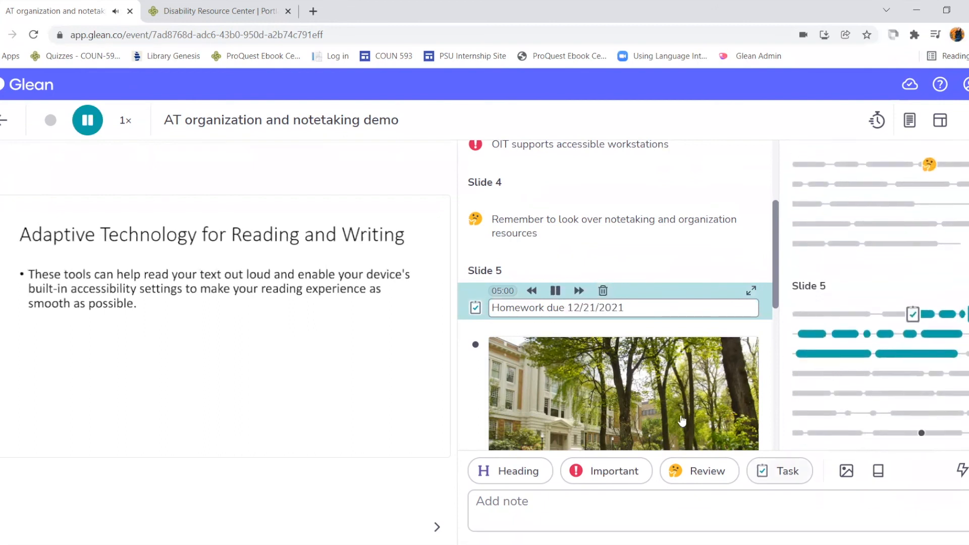
mouse_move(536, 349)
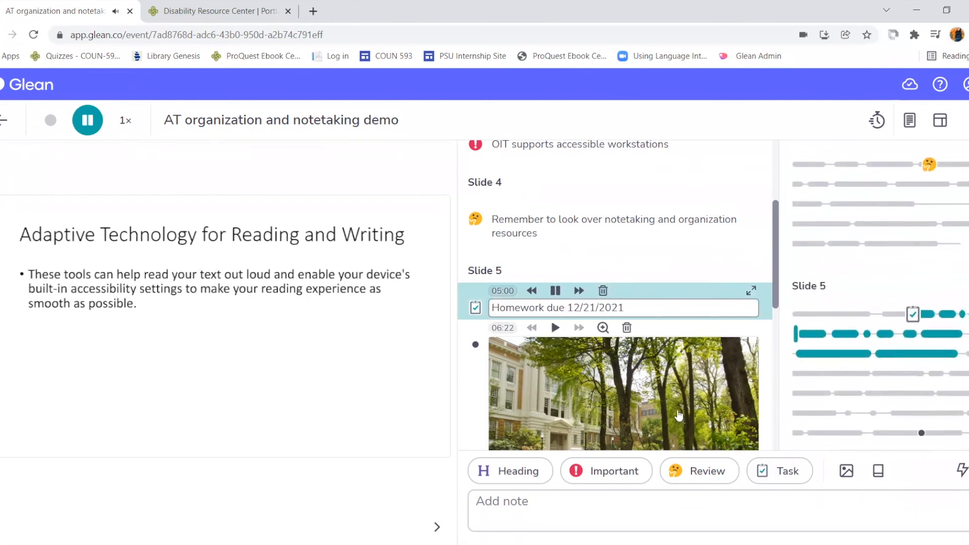
left_click(556, 292)
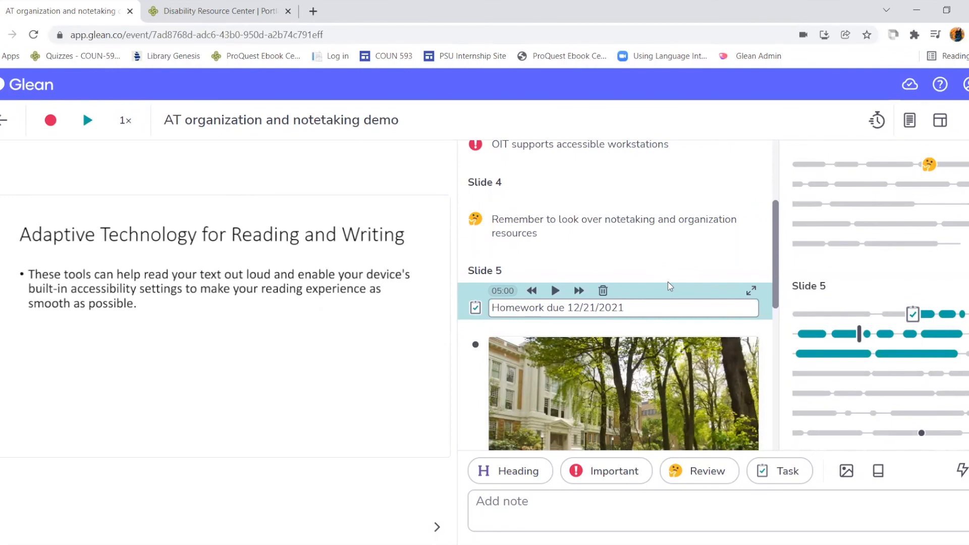
Play and pause the audio of the important note "Add the important information into your notes", and return to the Slide 1 heading.
scroll(668, 281, "down", 5)
scroll(669, 288, "down", 2)
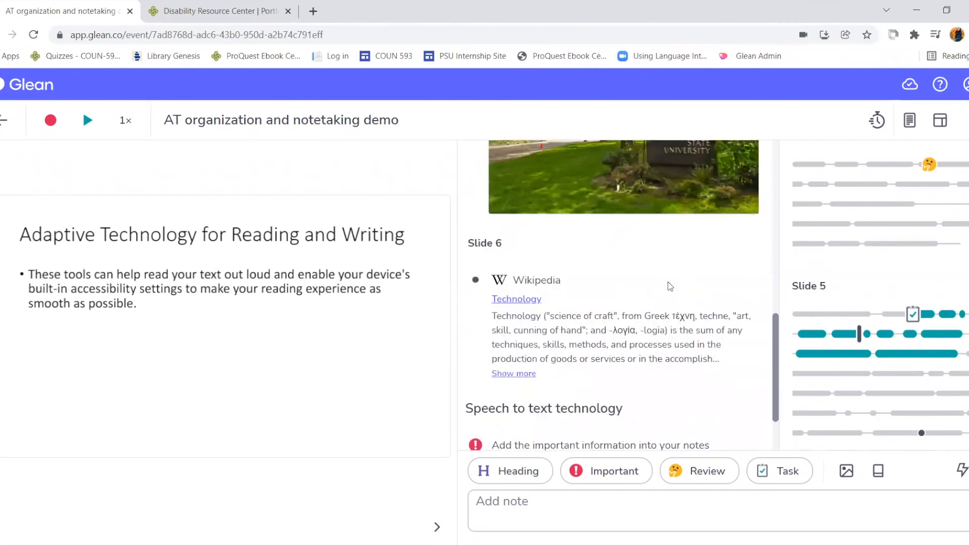
scroll(669, 287, "up", 1)
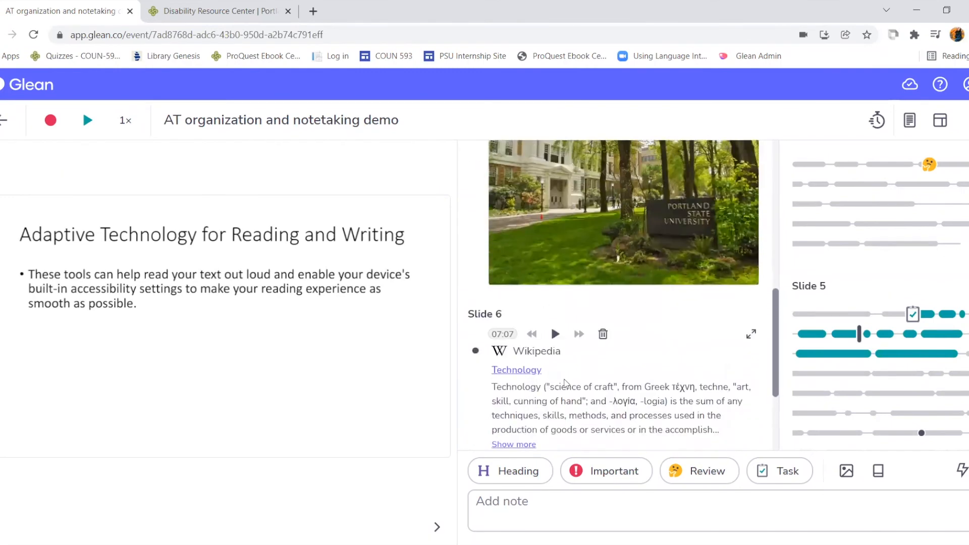
scroll(555, 336, "down", 3)
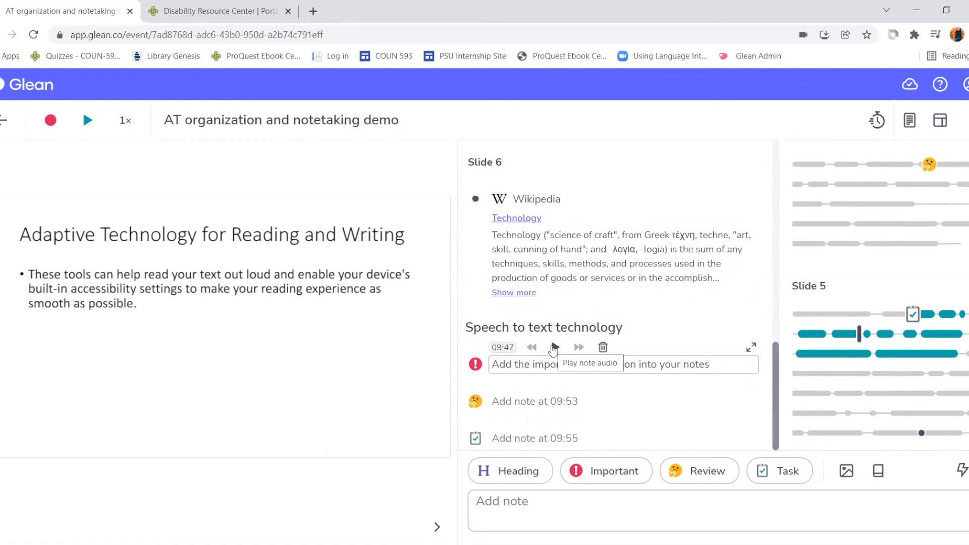
left_click(554, 348)
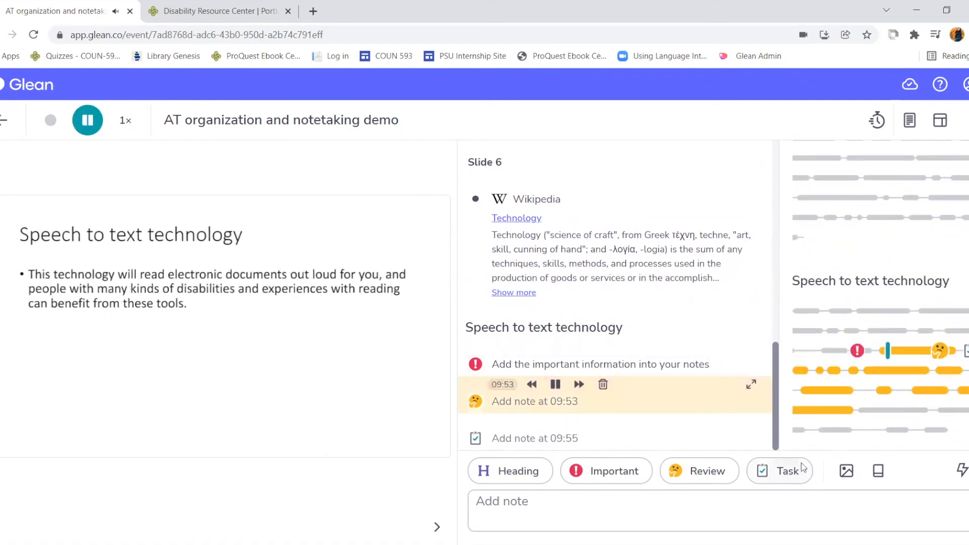
left_click(656, 356)
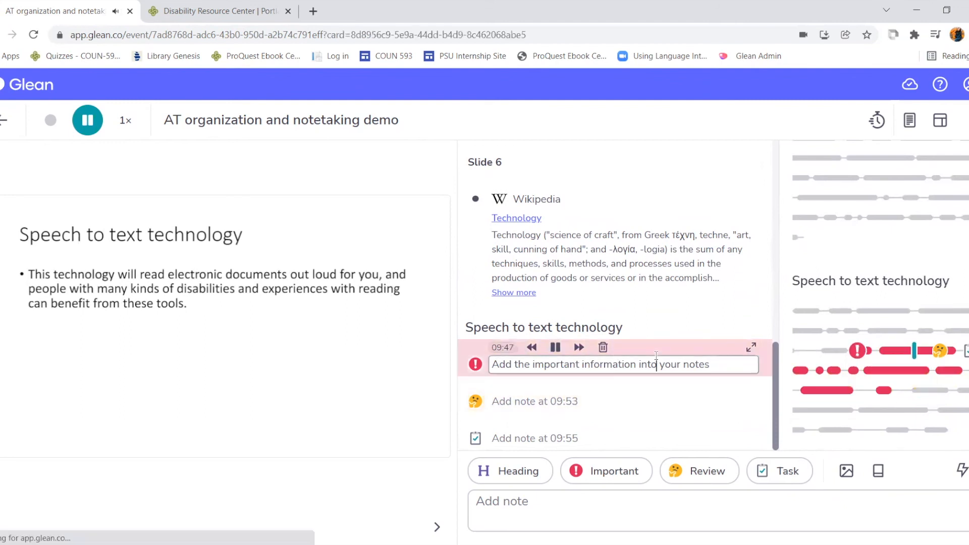
left_click(556, 352)
scroll(610, 285, "up", 10)
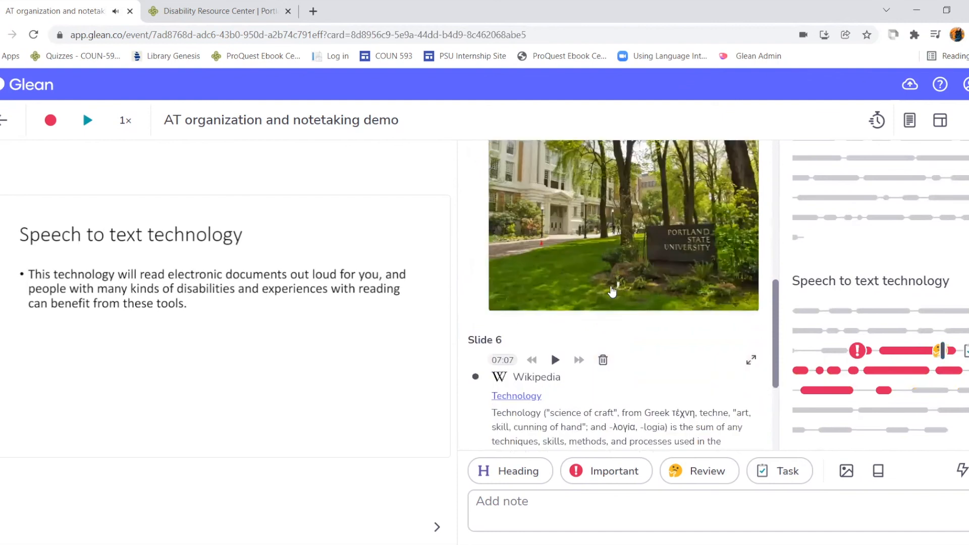
left_click(539, 167)
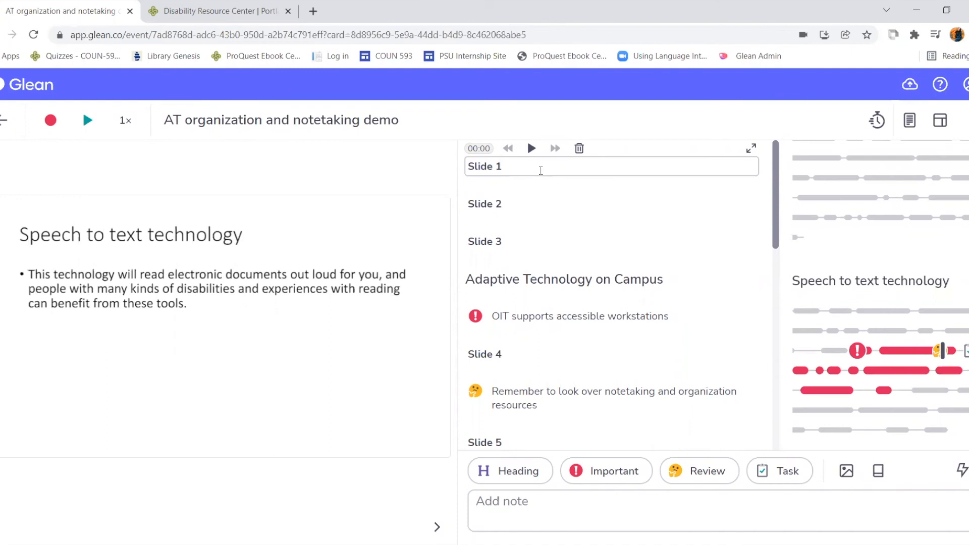
Open the event's reading view and examine the slides with their notes from slide 1 to the Wikipedia definition under slide 6.
left_click(909, 121)
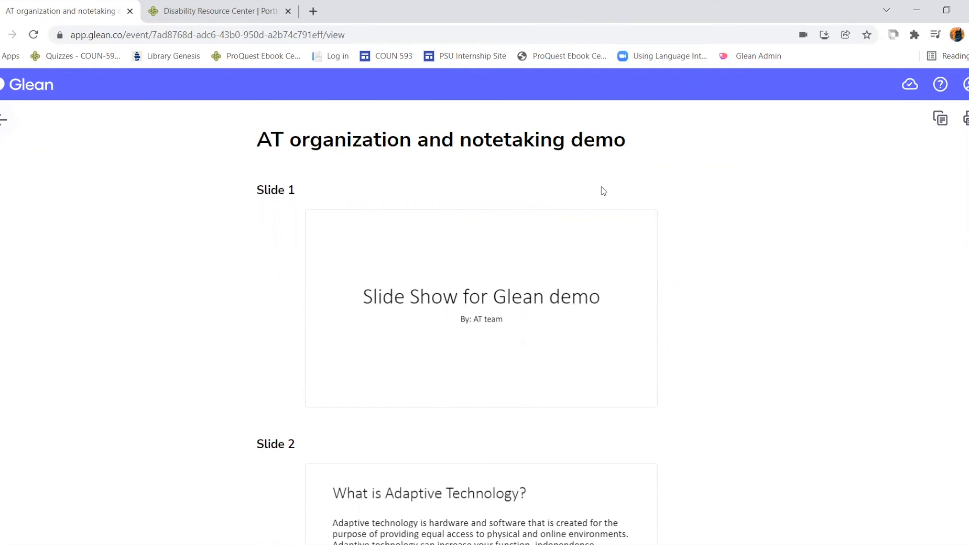
scroll(621, 268, "down", 1)
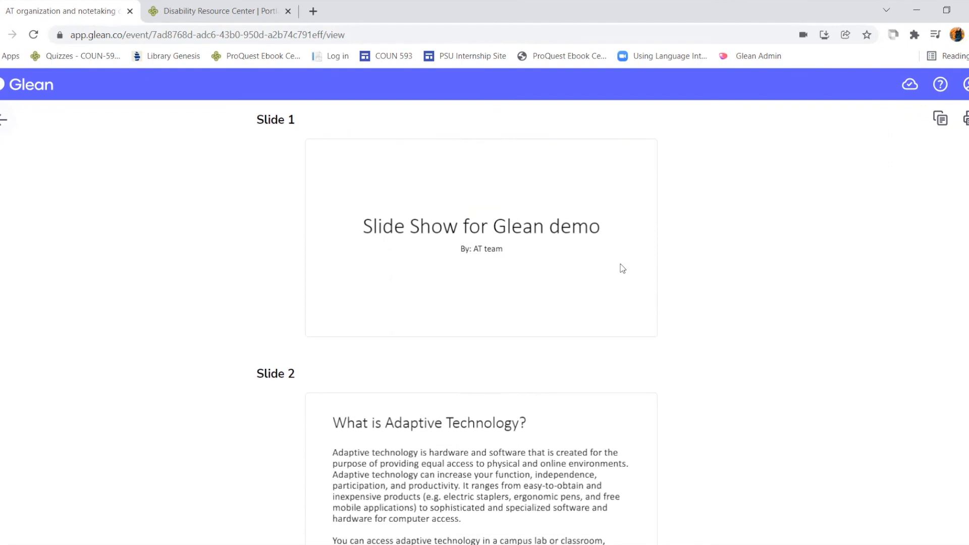
scroll(622, 268, "down", 5)
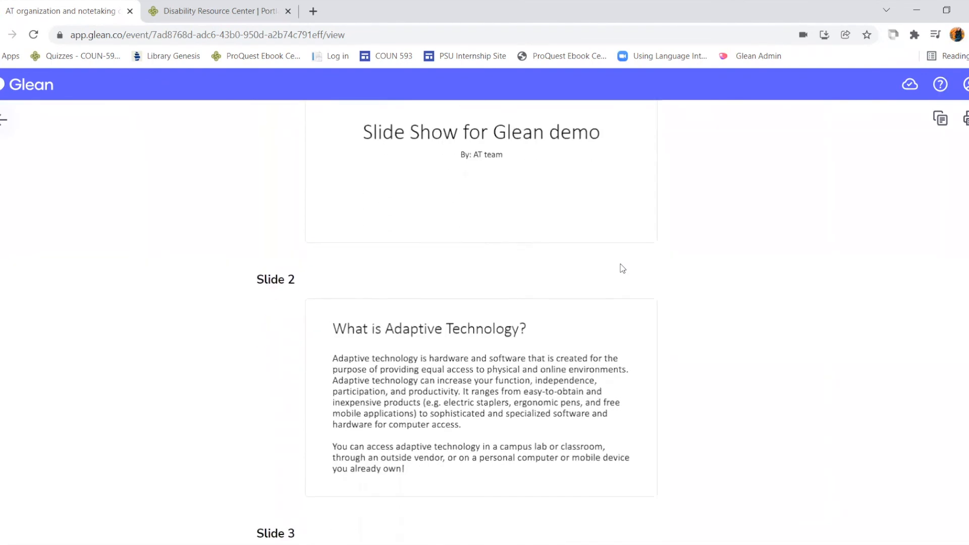
scroll(622, 268, "down", 4)
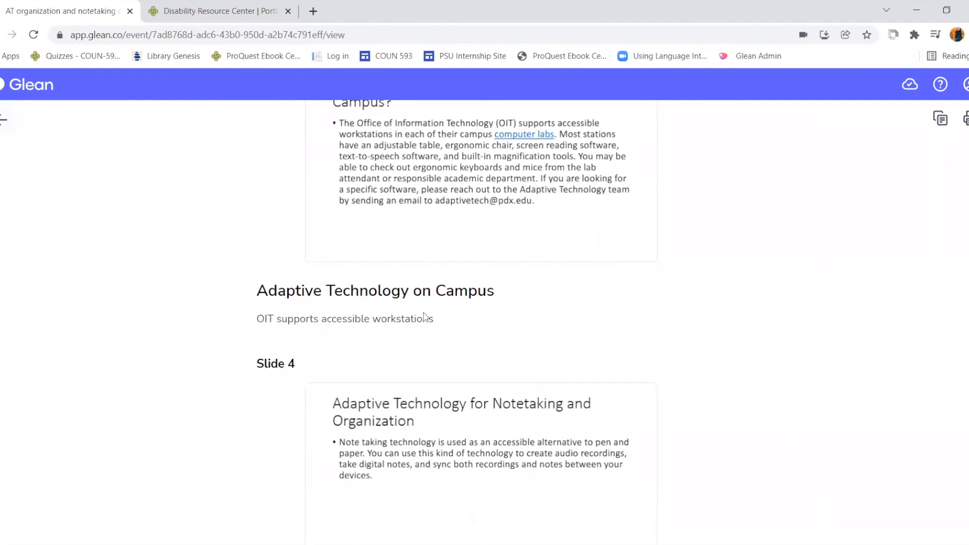
scroll(435, 308, "down", 3)
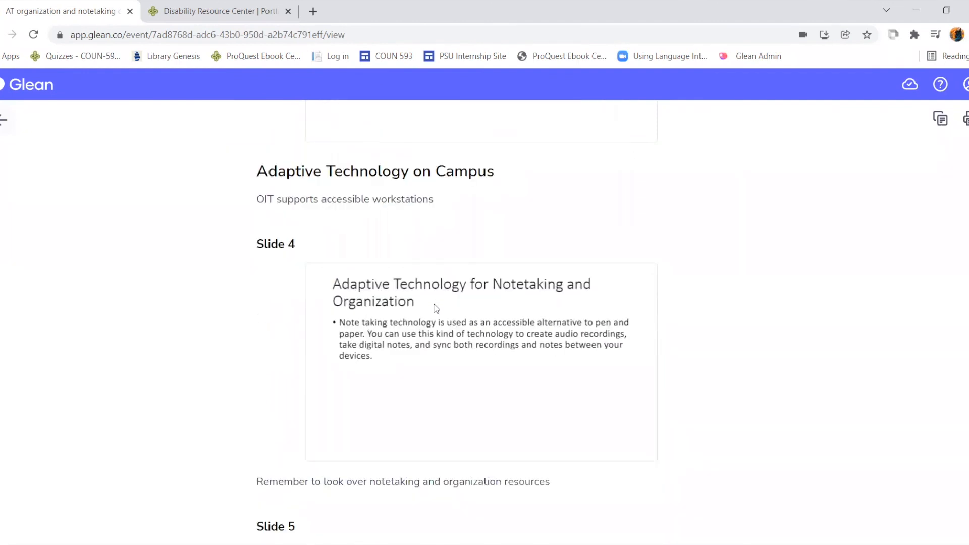
scroll(437, 308, "down", 5)
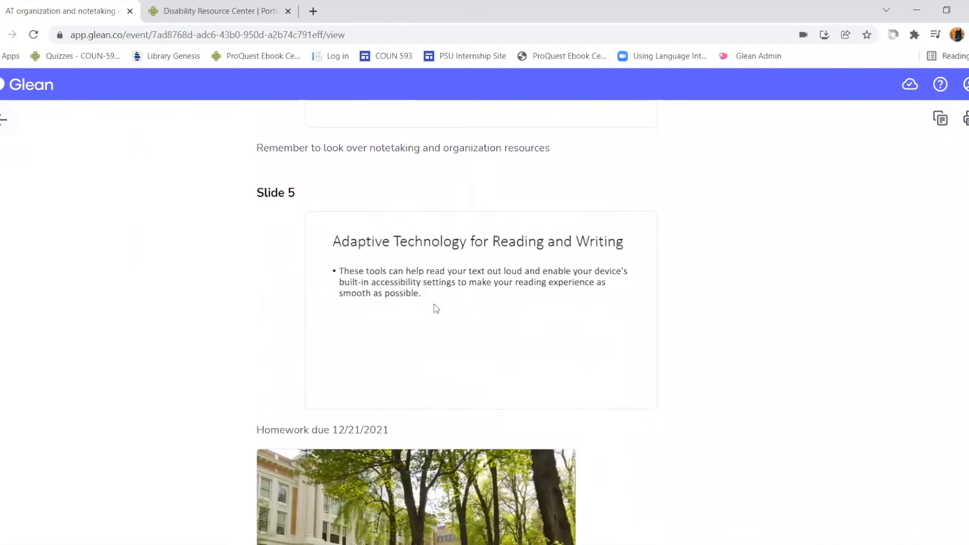
scroll(436, 308, "down", 3)
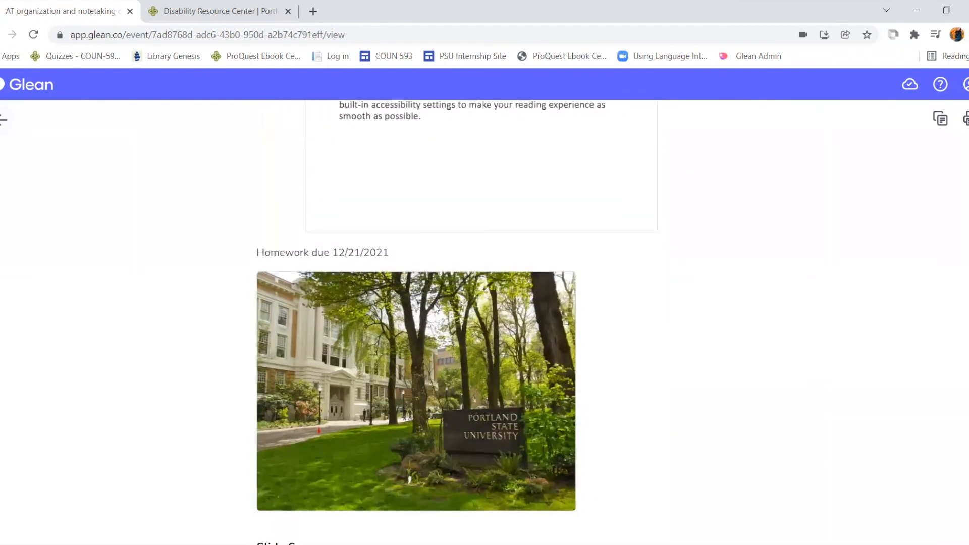
scroll(435, 306, "down", 6)
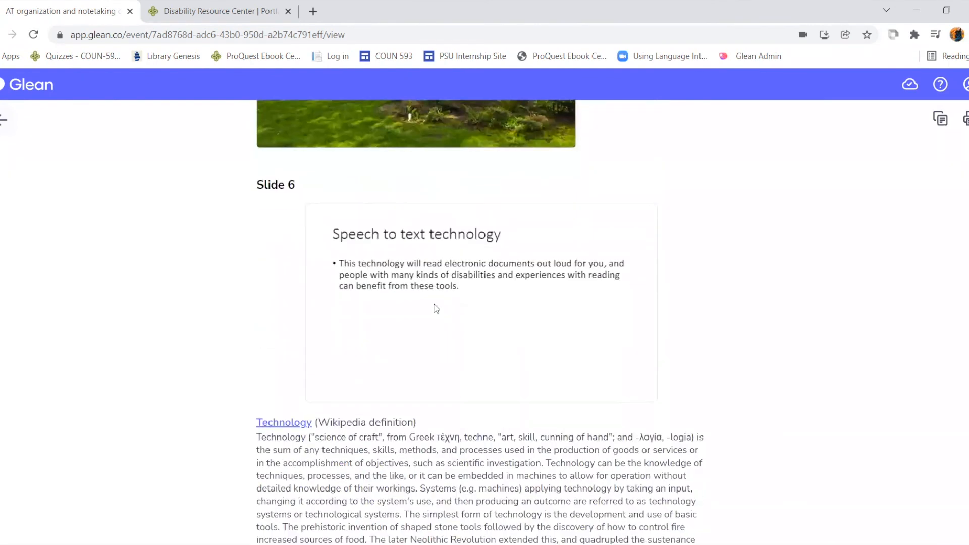
scroll(436, 308, "down", 3)
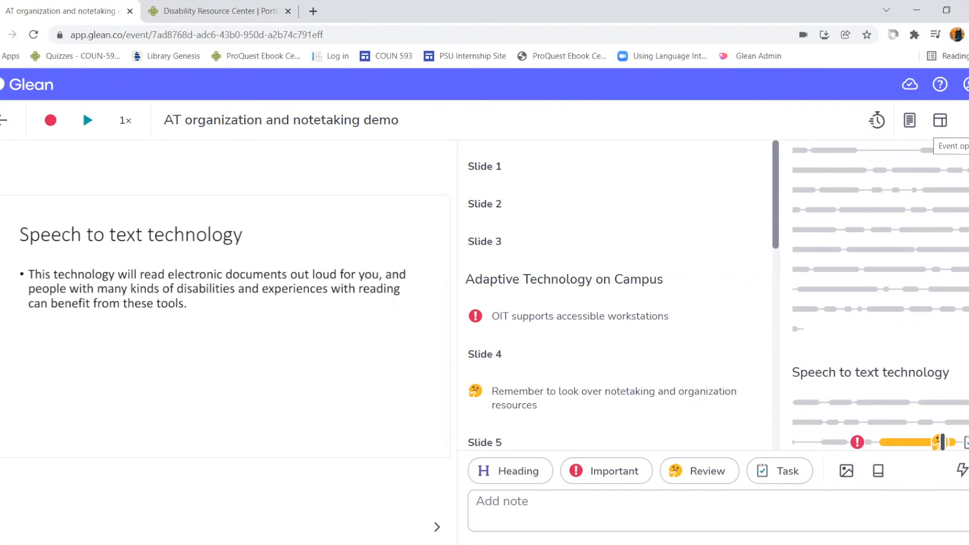
View the event options for copying notes, replacing slides and moving the event, and return to the event list.
left_click(940, 120)
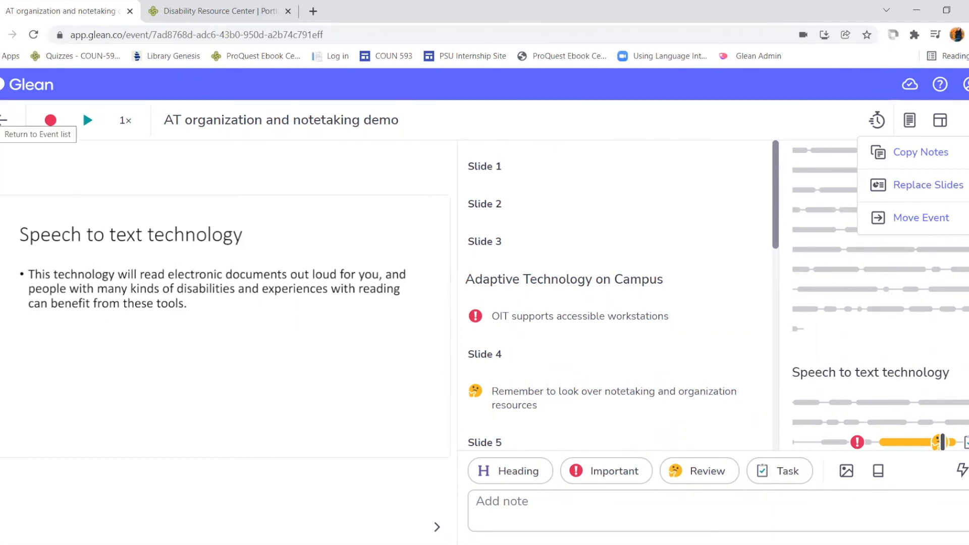
left_click(41, 121)
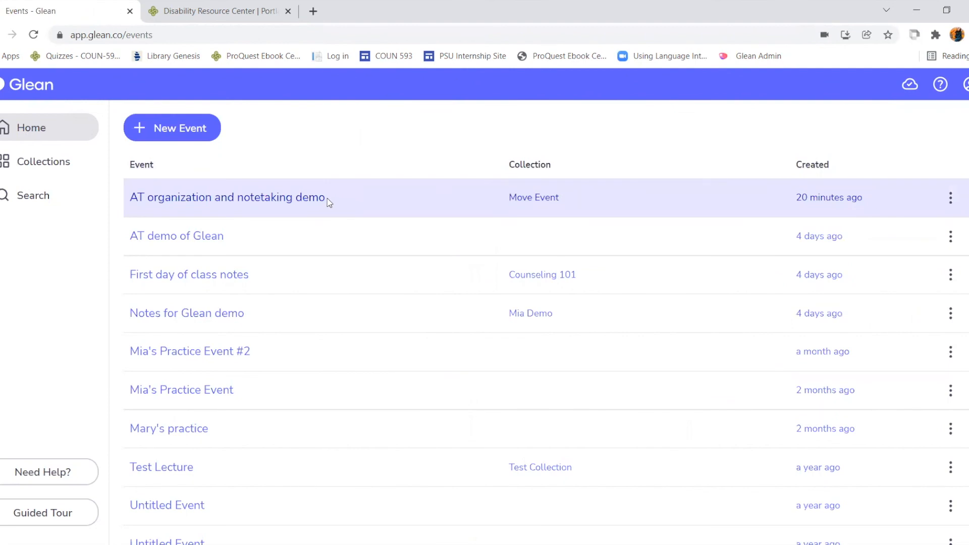
Create a new collection named "Organization and Notetaking" and return to the collections overview.
left_click(81, 169)
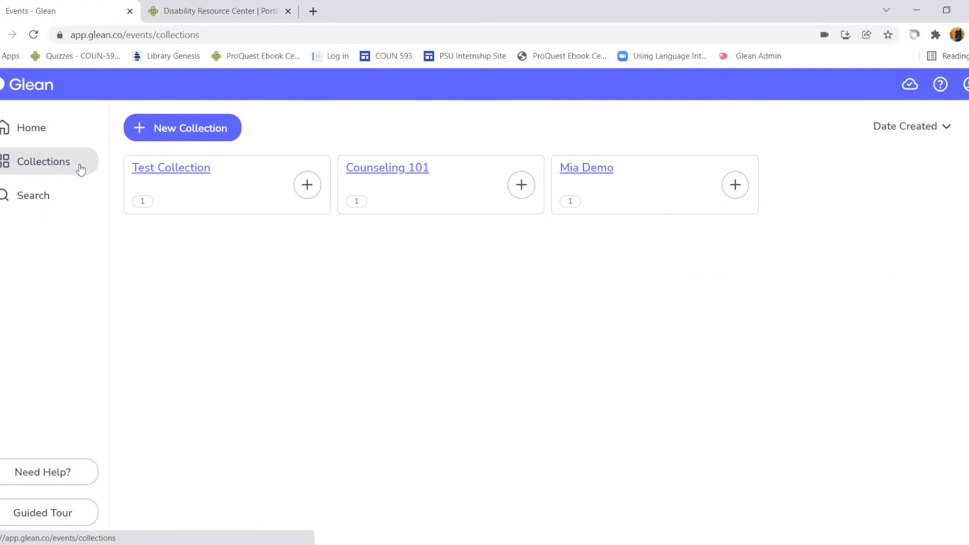
left_click(159, 136)
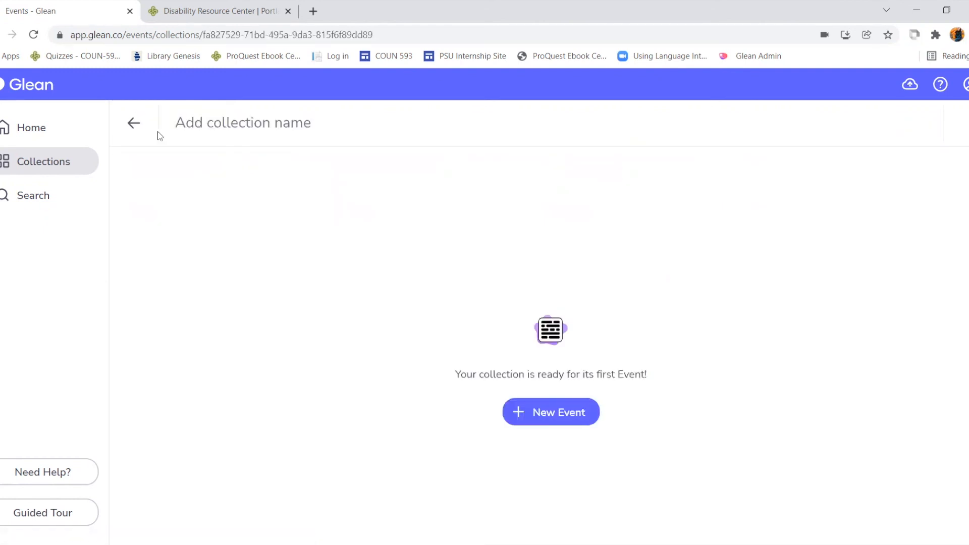
left_click(200, 129)
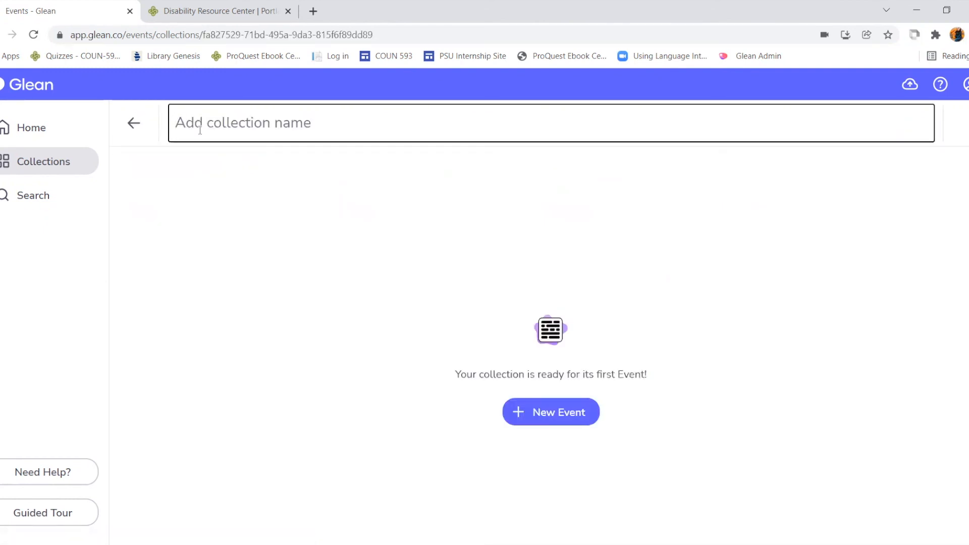
type("Organization and Notetaking")
key("Return")
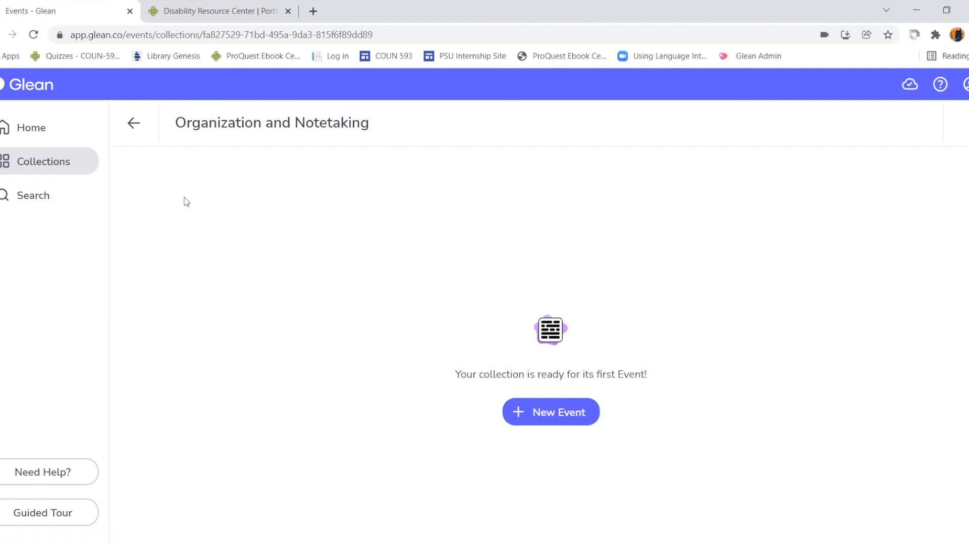
left_click(135, 124)
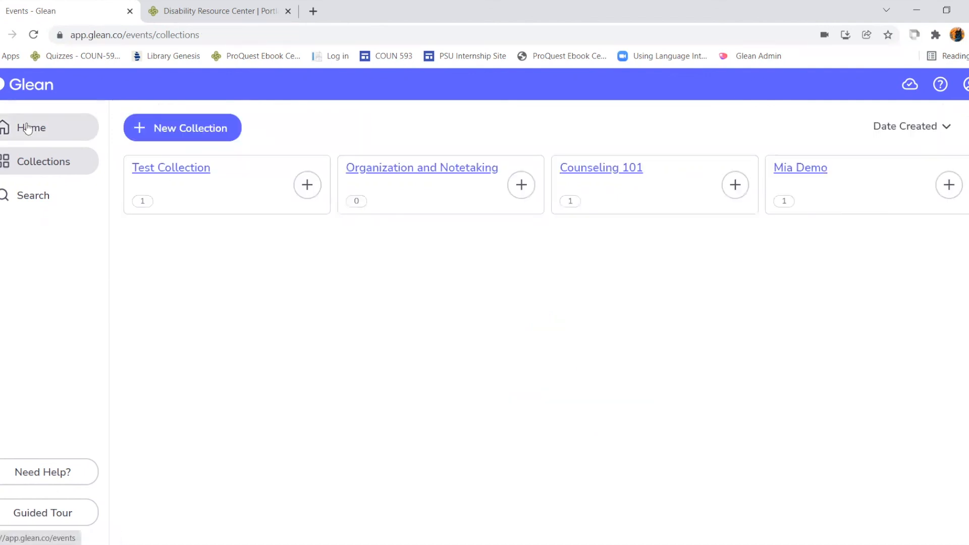
Choose "Organization and Notetaking" as the collection to move the event "AT organization and notetaking demo" into.
left_click(28, 128)
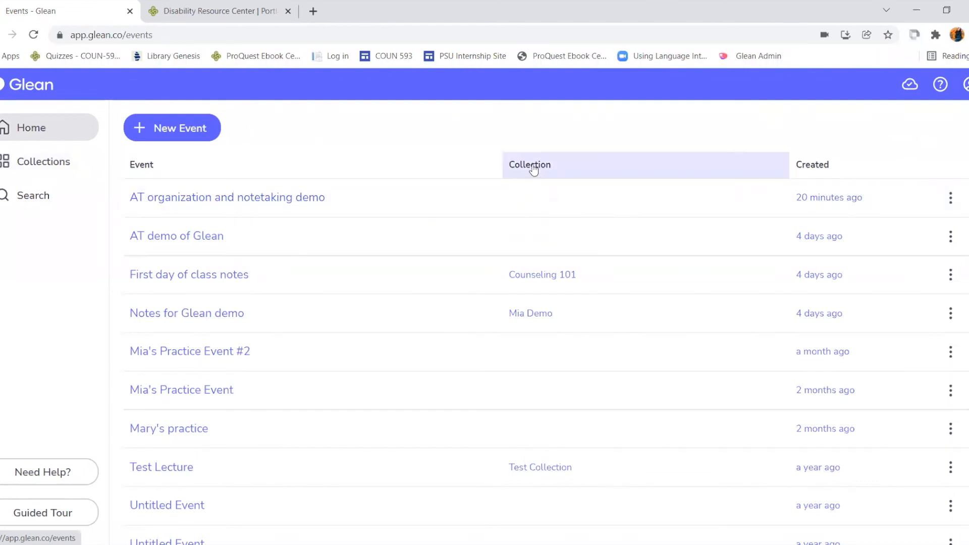
mouse_move(532, 199)
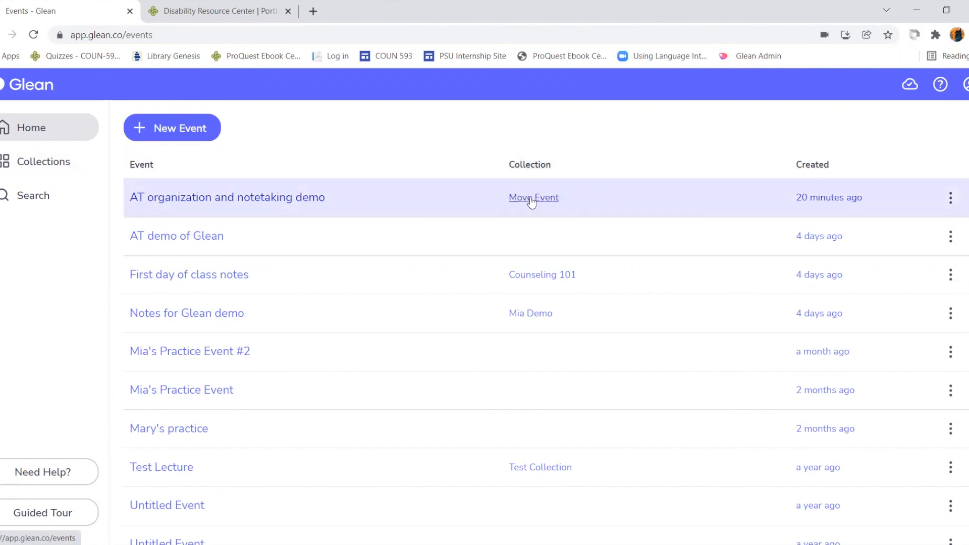
left_click(532, 200)
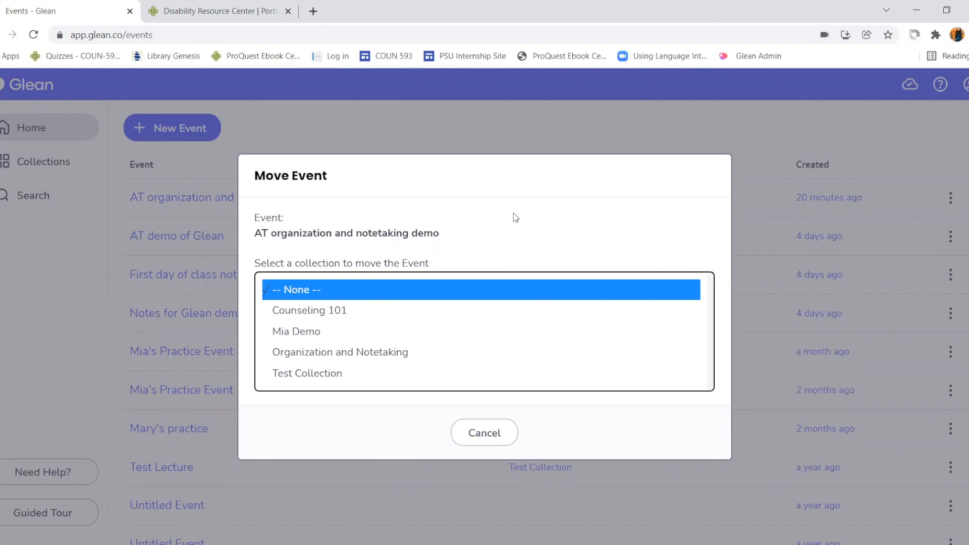
left_click(379, 359)
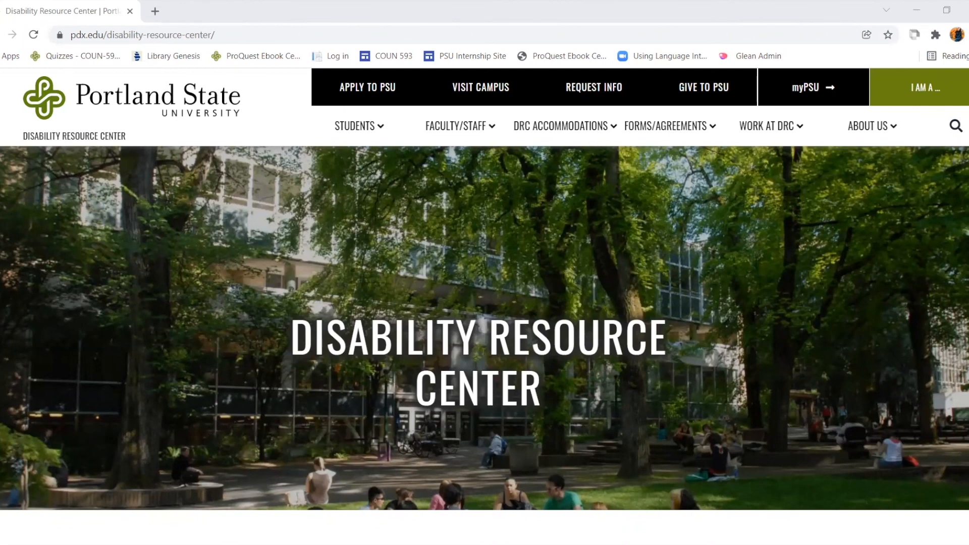
On the Portland State Disability Resource Center site, open the Adaptive Technology page under DRC Accommodations and go to its contact section.
left_click(554, 130)
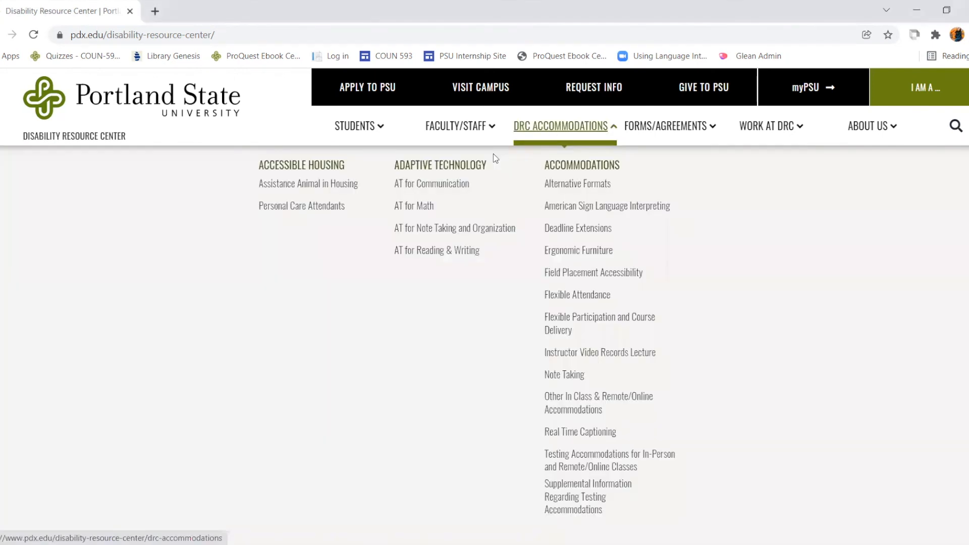
left_click(452, 164)
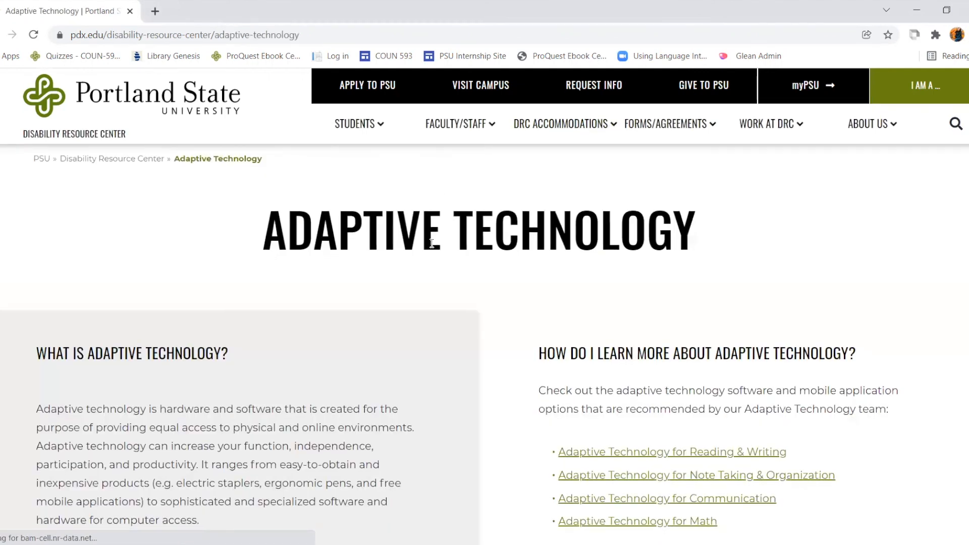
scroll(433, 247, "down", 5)
scroll(432, 247, "down", 15)
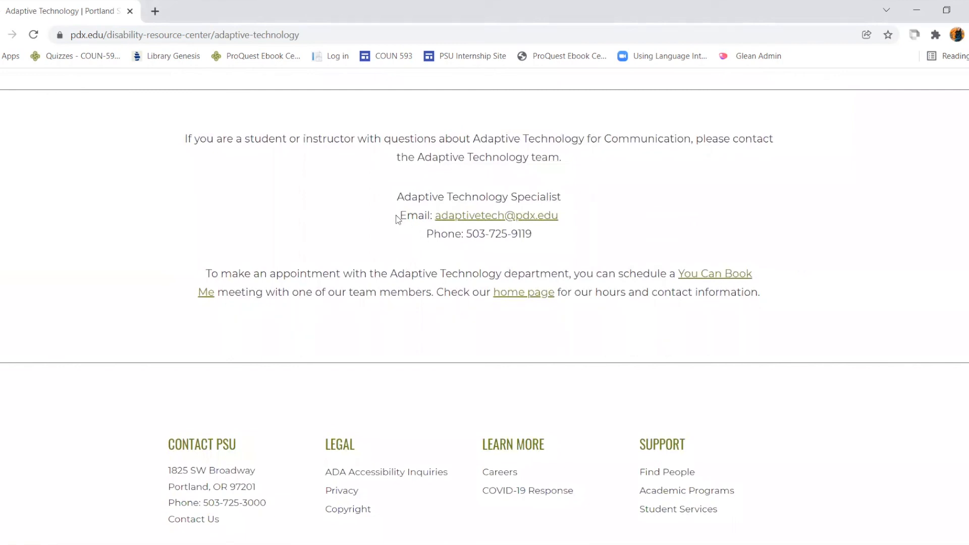
Highlight the Adaptive Technology Specialist's e-mail address and the appointment paragraph in turn, clearing each selection.
left_click_drag(433, 217, 570, 227)
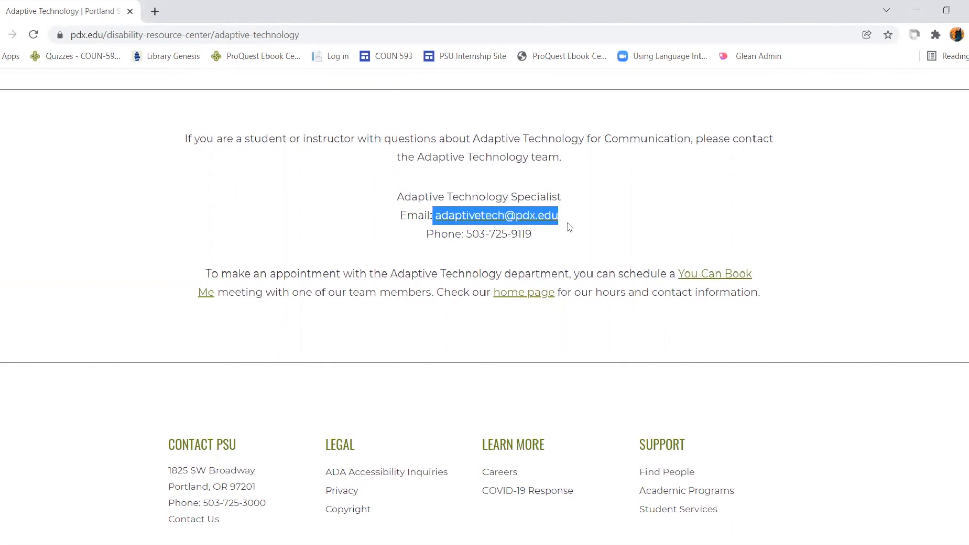
scroll(585, 255, "down", 2)
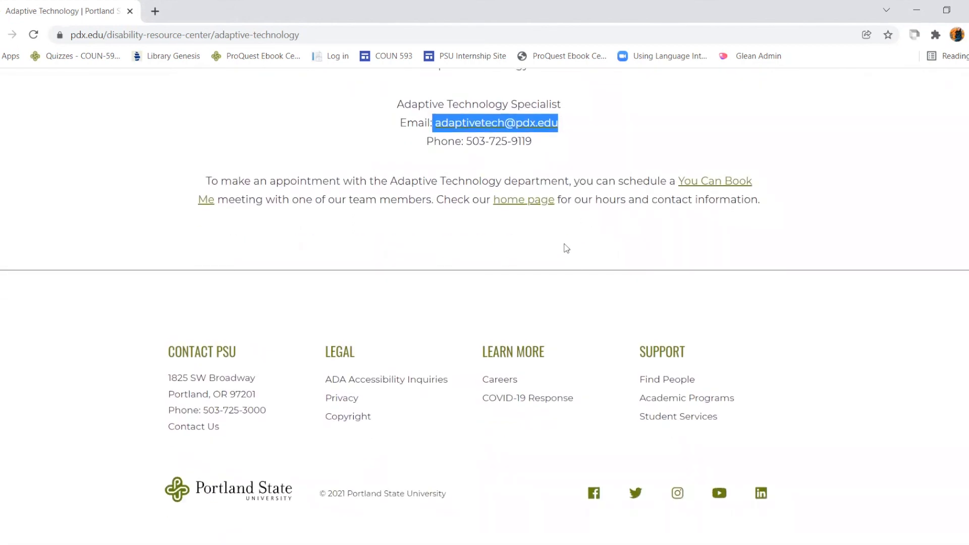
left_click(565, 247)
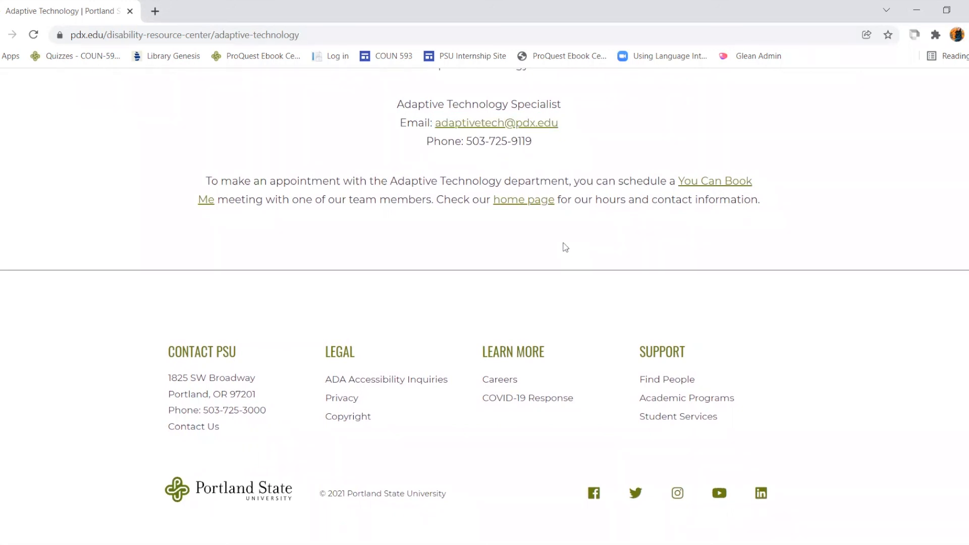
left_click_drag(206, 180, 749, 204)
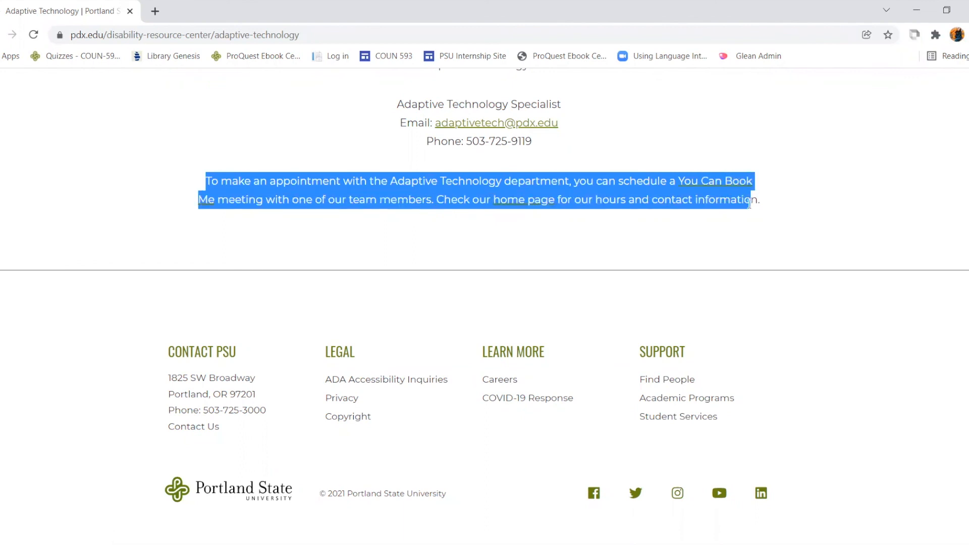
left_click(548, 207)
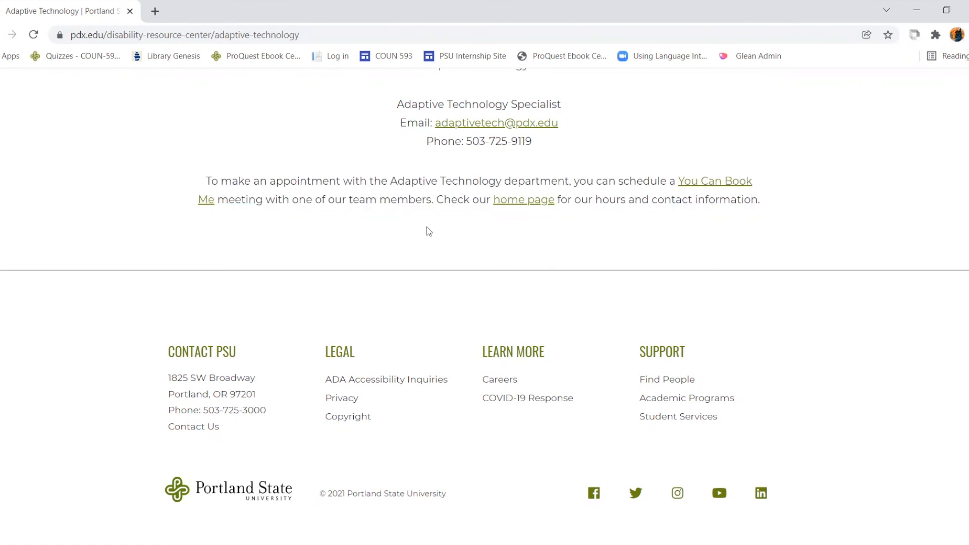